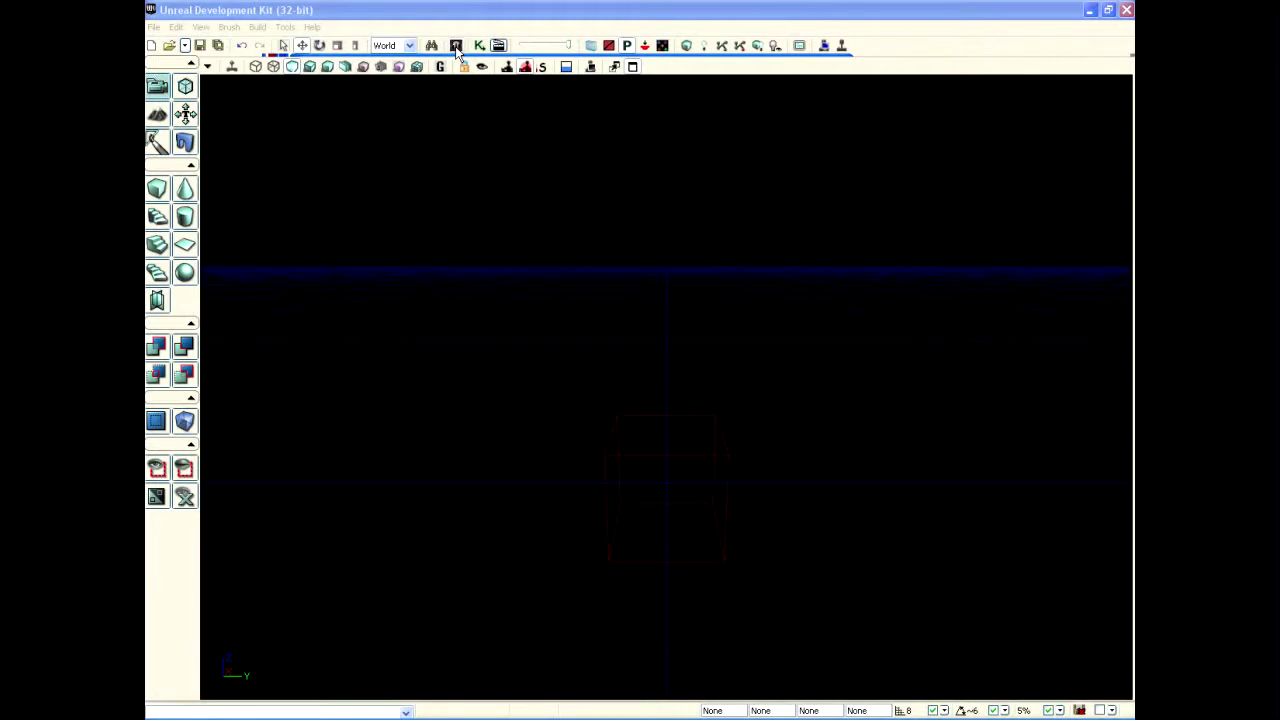
# - Open the Content Browser and reposition and enlarge its window so the filter columns and more thumbnails fit
pyautogui.click(201, 28)
pyautogui.moveTo(220, 46)
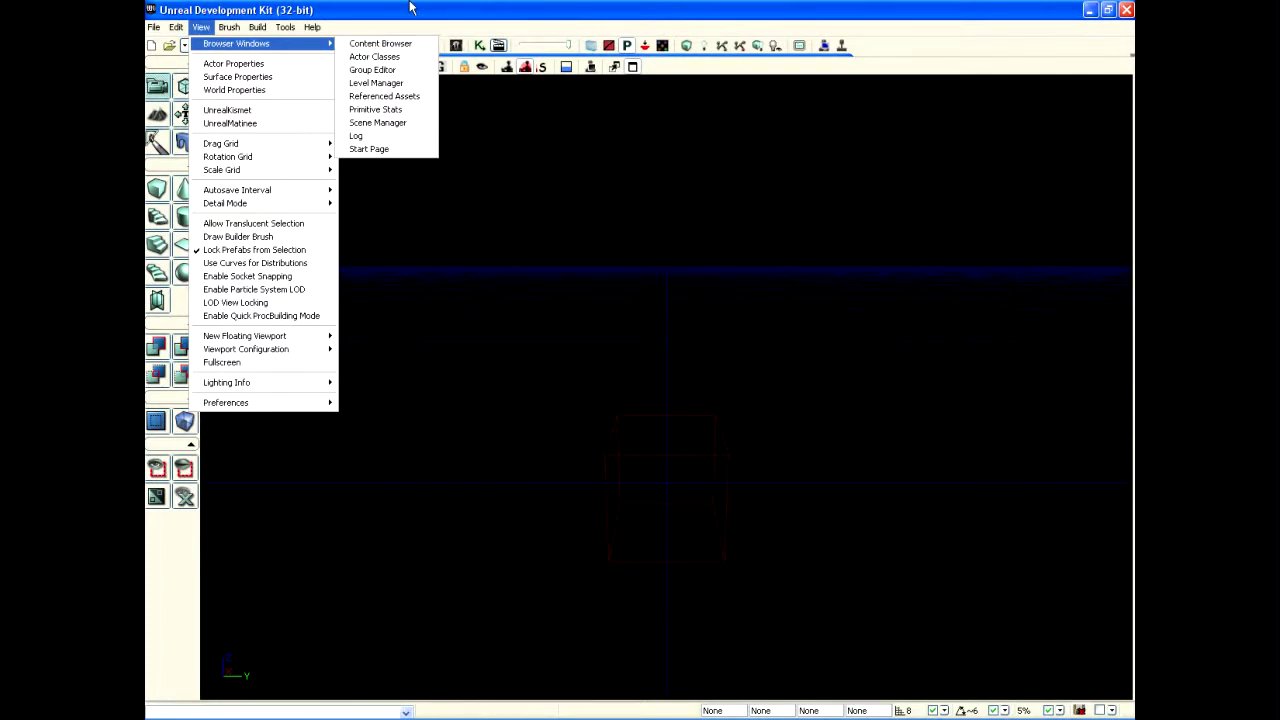
pyautogui.click(366, 44)
pyautogui.click(457, 47)
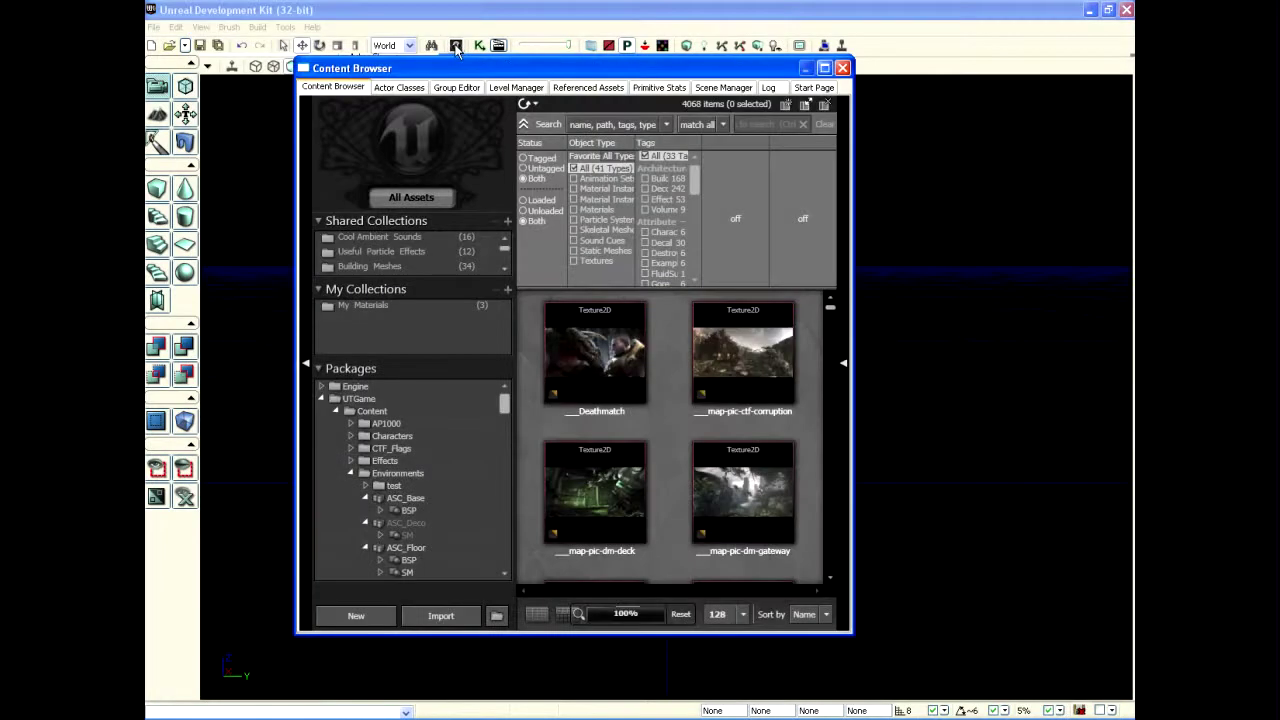
pyautogui.moveTo(555, 68); pyautogui.dragTo(499, 20)
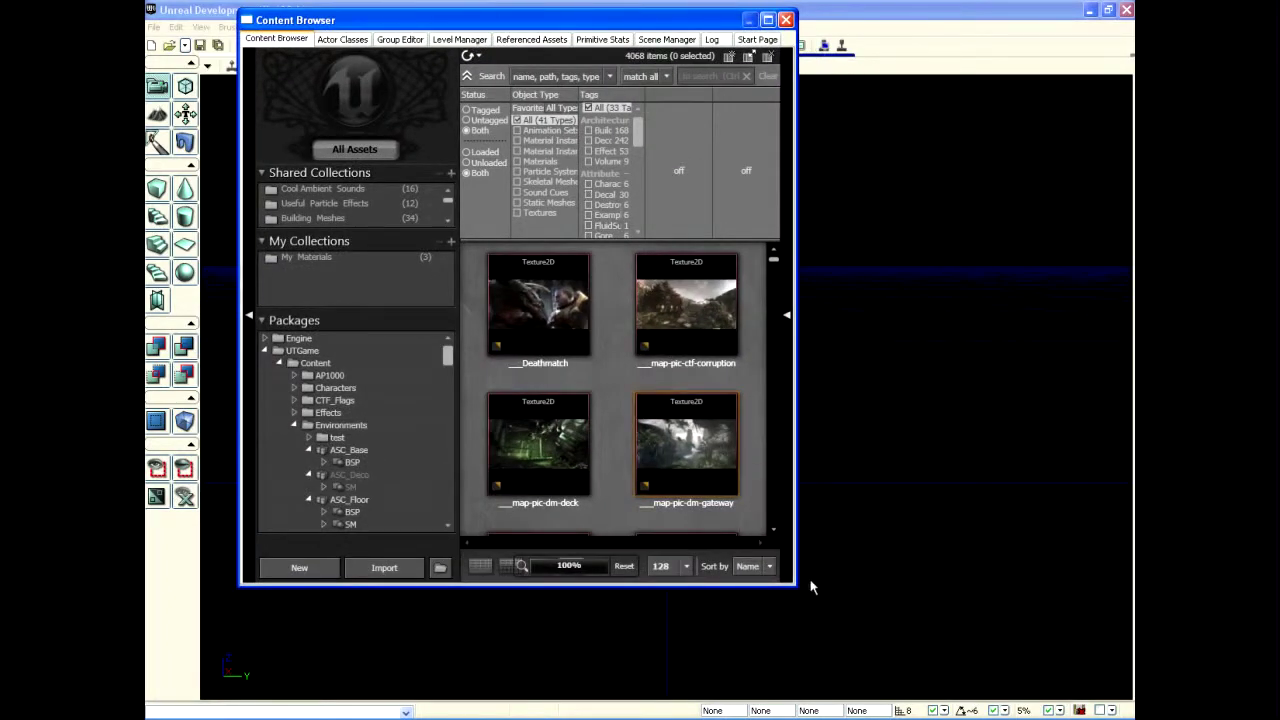
pyautogui.moveTo(797, 589); pyautogui.dragTo(1089, 682)
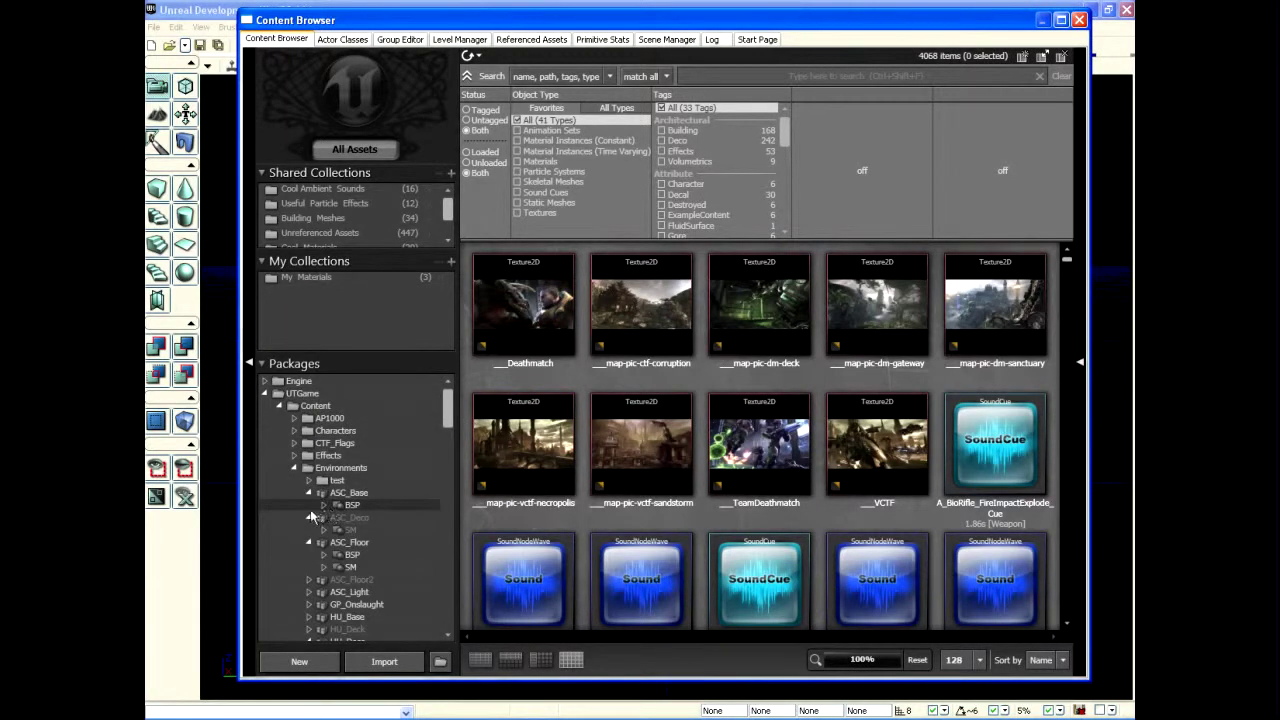
# - Reveal the Content Browser's tag management pane to view it and hide it again
pyautogui.click(1080, 364)
pyautogui.click(1082, 364)
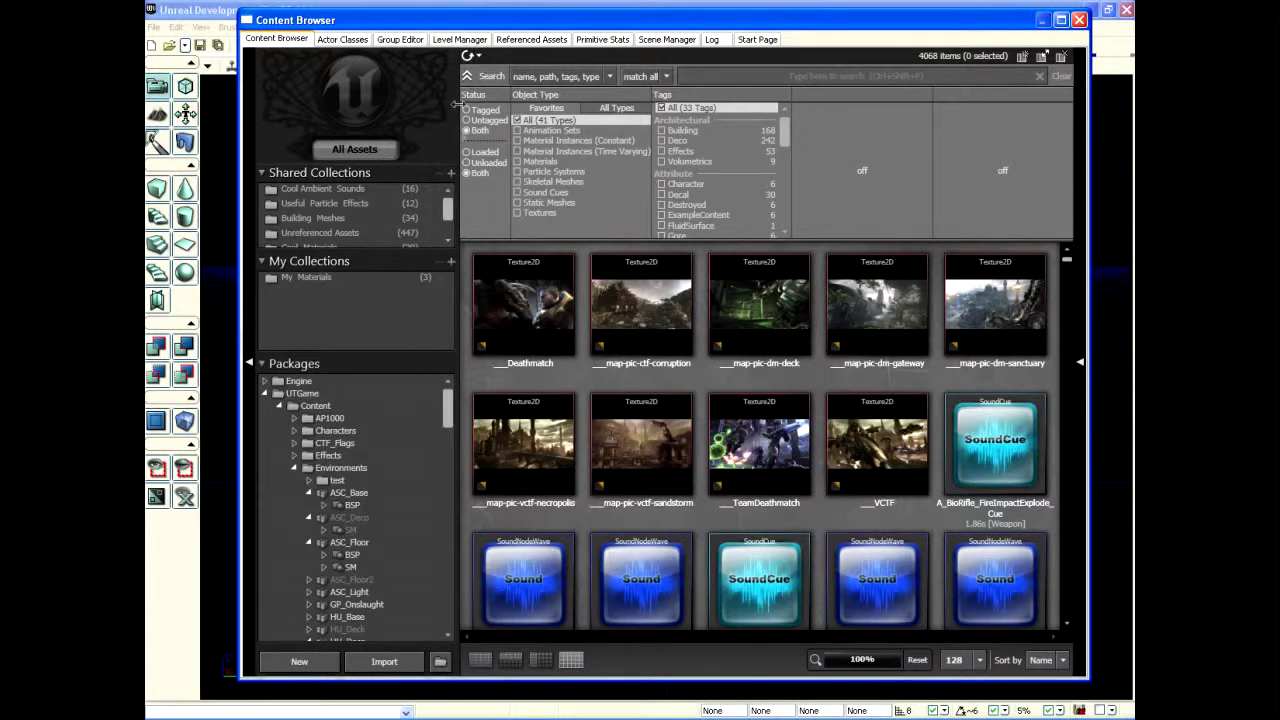
pyautogui.click(1080, 363)
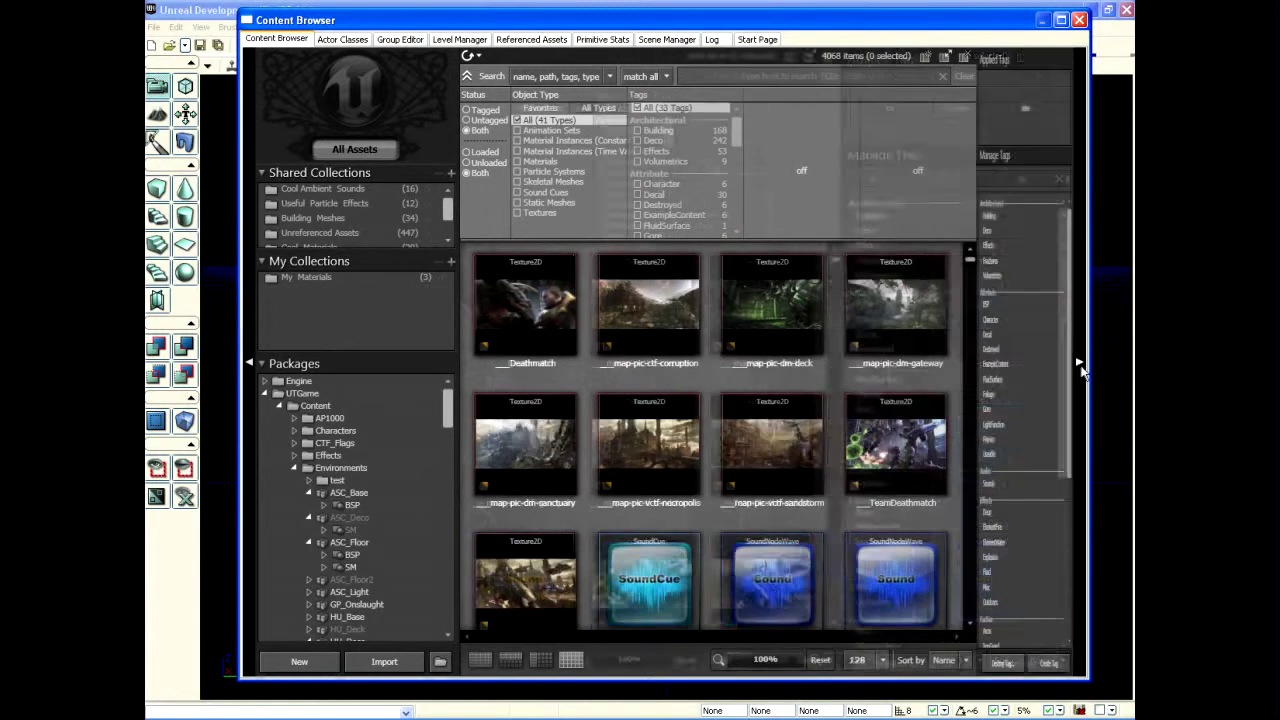
pyautogui.click(1080, 366)
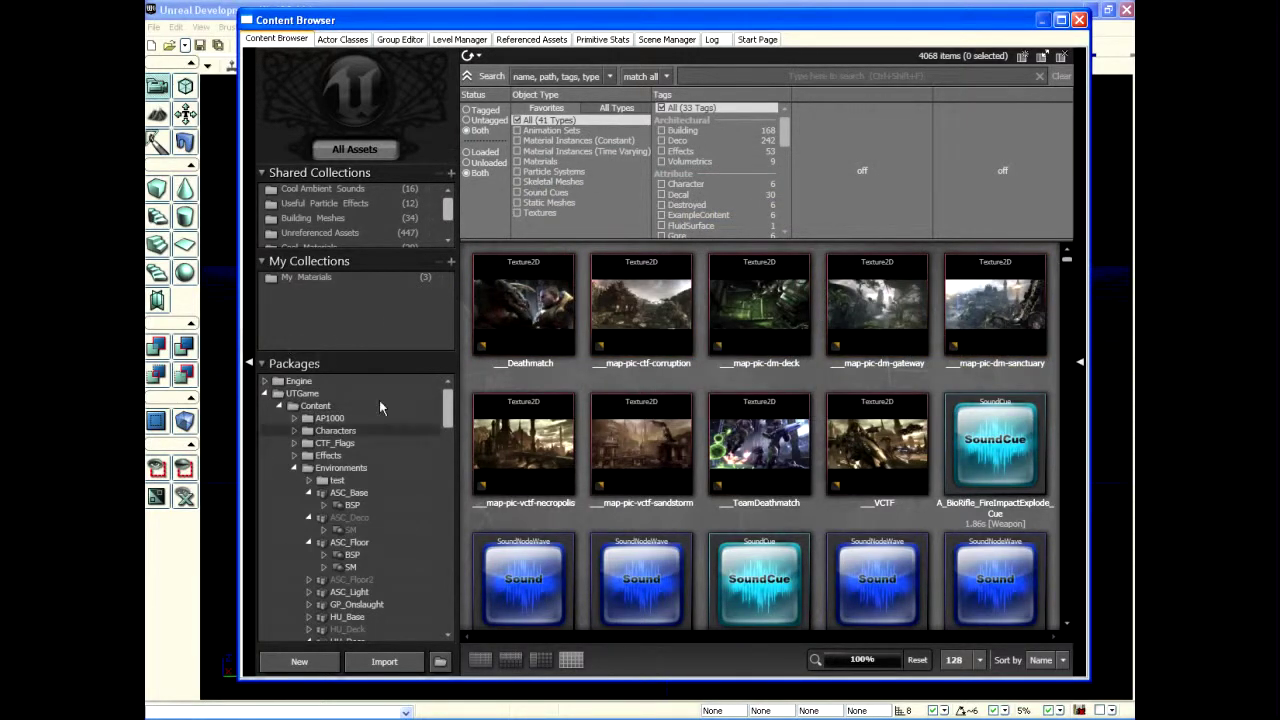
# - Show the assets of UTGame's Content folder and look through their thumbnails and details
pyautogui.click(308, 407)
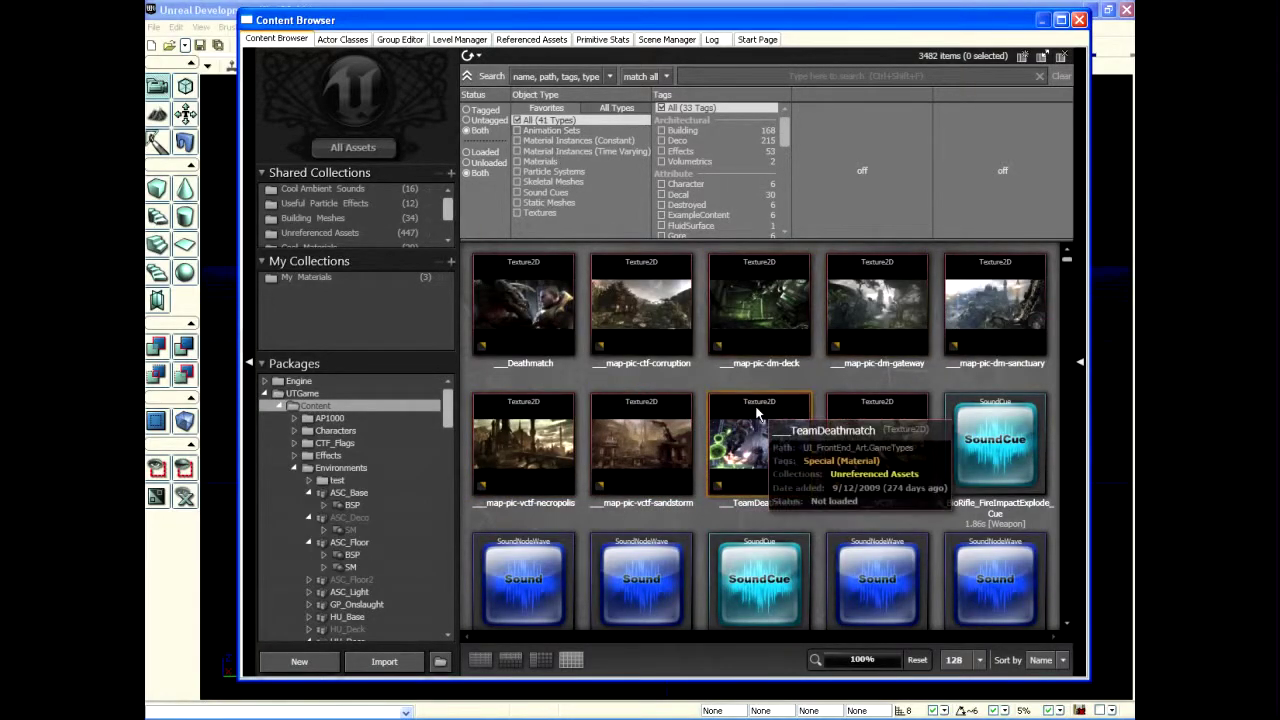
pyautogui.scroll(-2, 833, 492)
pyautogui.scroll(-8, 833, 492)
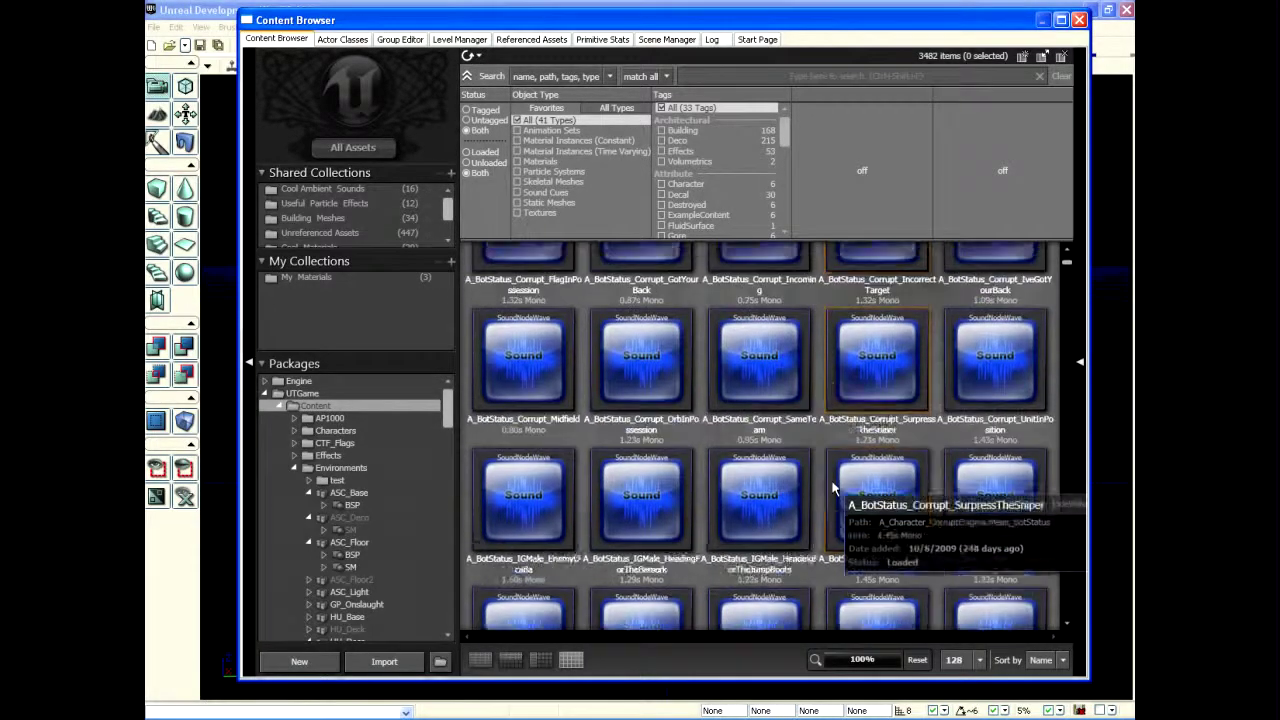
pyautogui.scroll(-6, 840, 472)
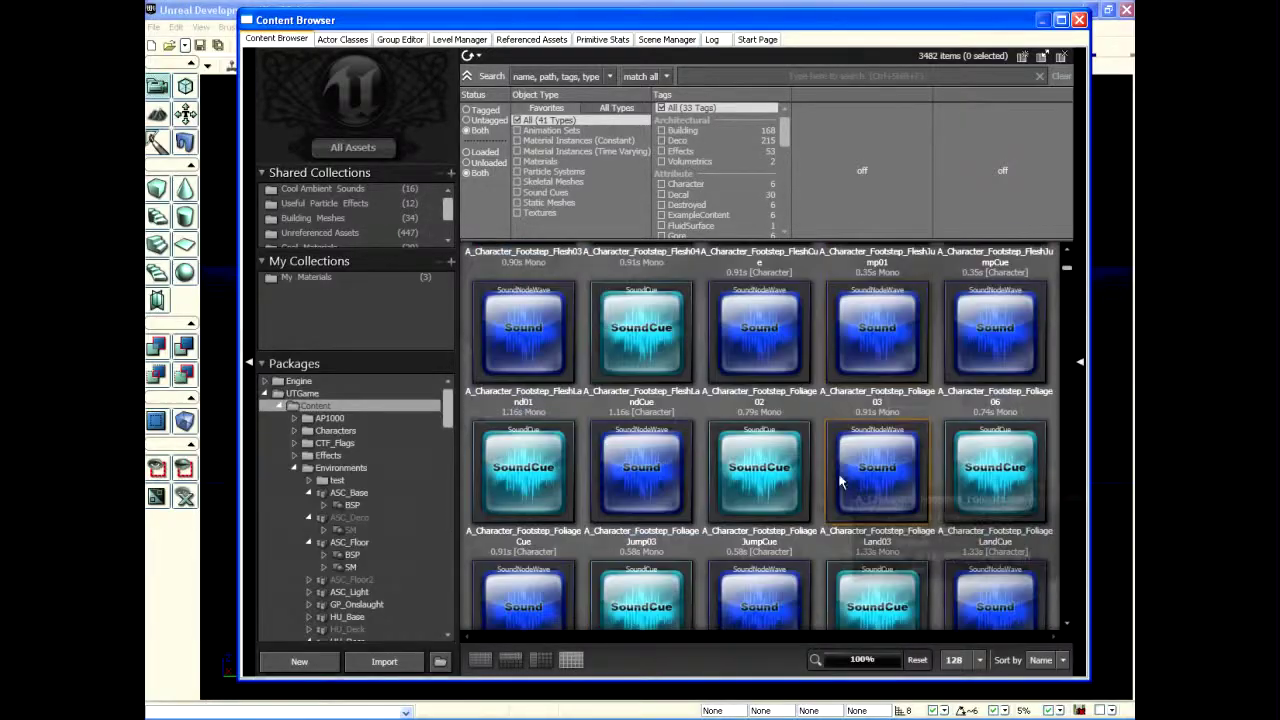
pyautogui.moveTo(1071, 277)
pyautogui.mouseDown()
pyautogui.moveTo(1069, 500)
pyautogui.moveTo(1082, 567)
pyautogui.moveTo(1068, 258)
pyautogui.mouseUp()
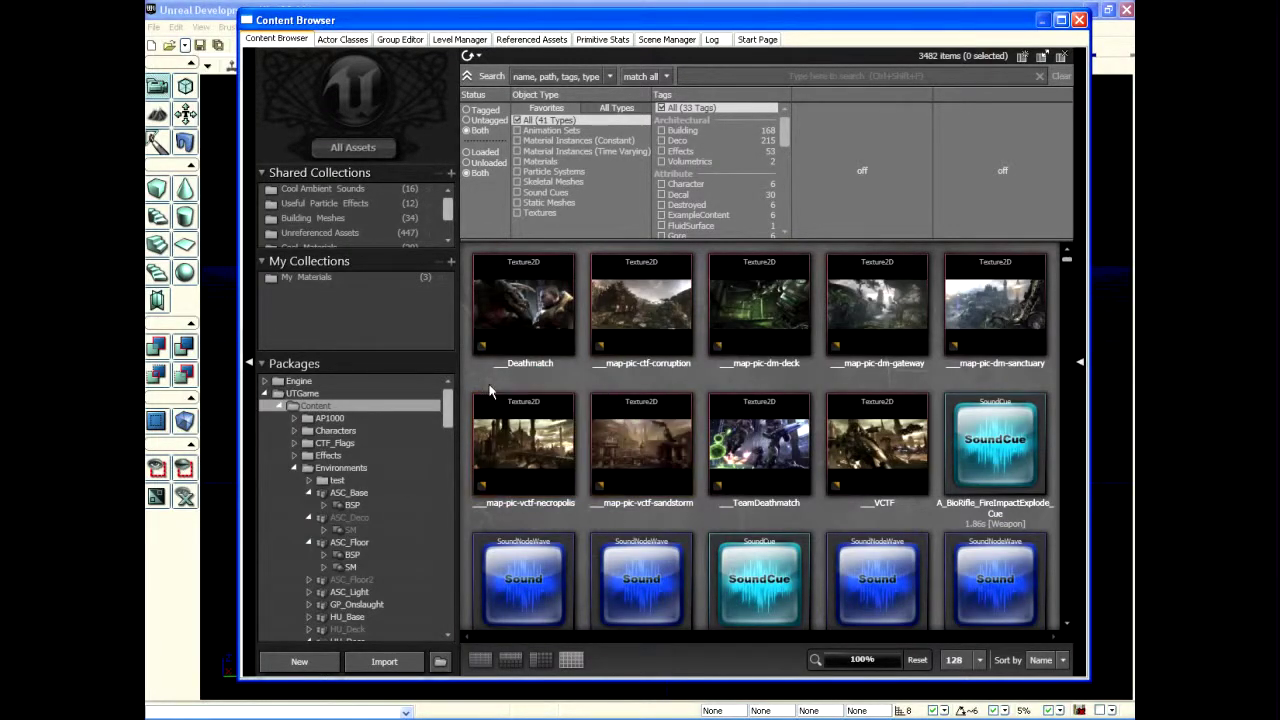
pyautogui.moveTo(480, 289)
pyautogui.moveTo(987, 440)
# - Expand the Characters folder, peek inside the CH_AnimHuman package, and show the assets of CH_IronGuard_Male
pyautogui.doubleClick(327, 430)
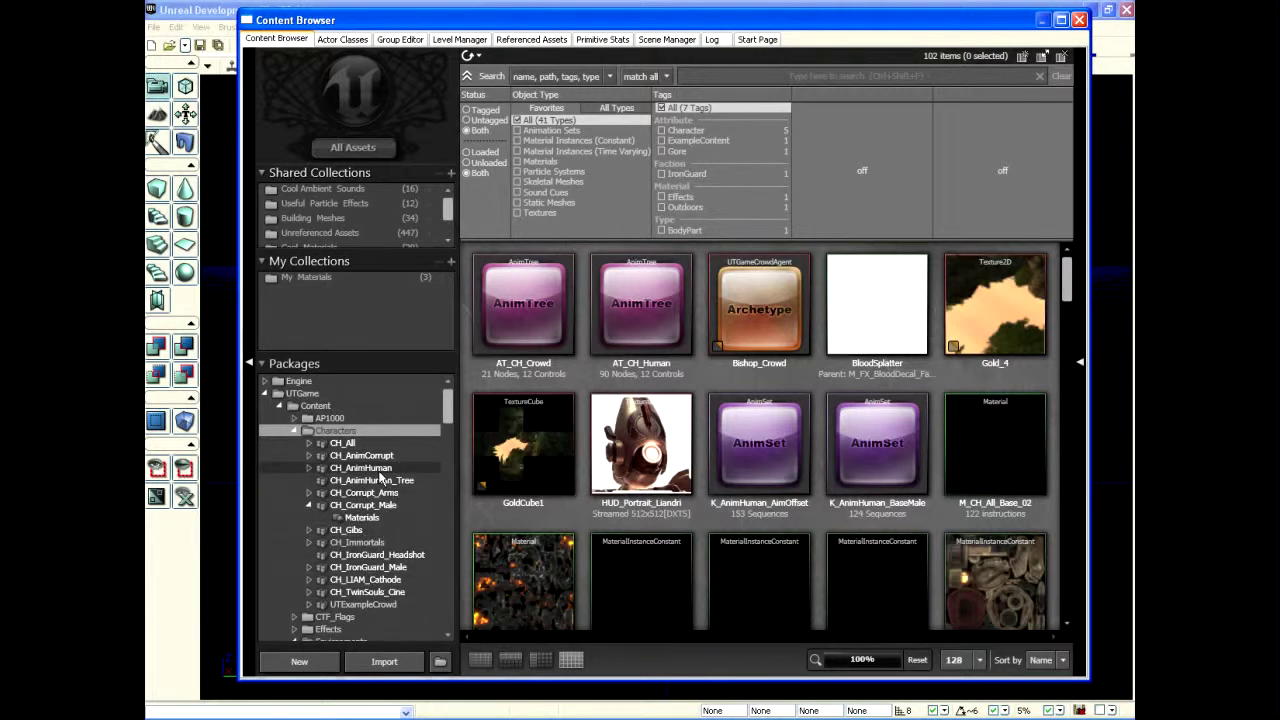
pyautogui.click(308, 468)
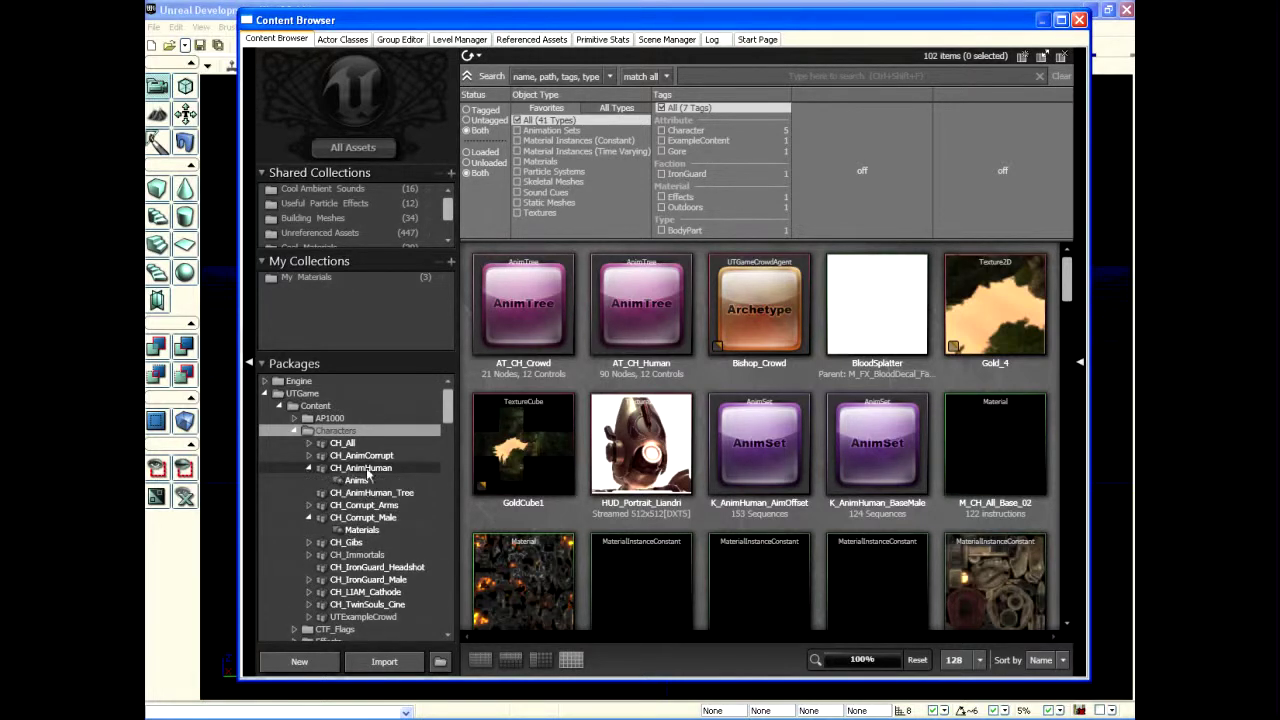
pyautogui.click(310, 468)
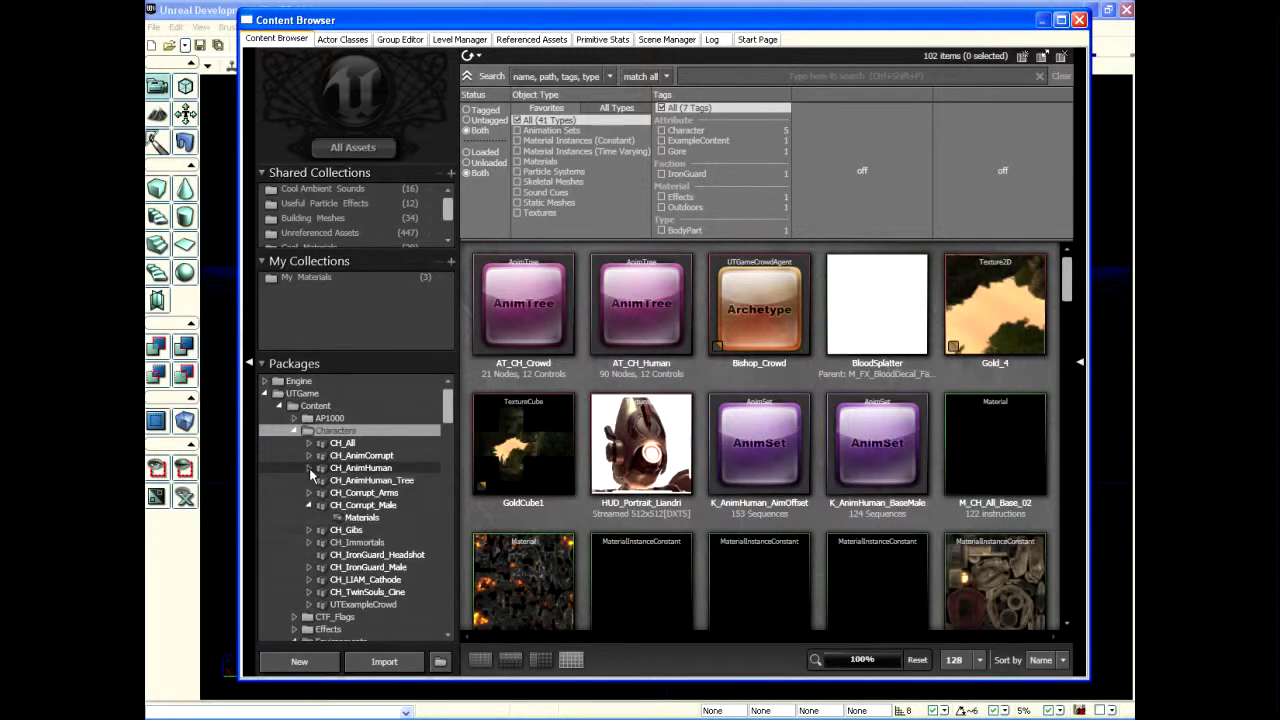
pyautogui.click(370, 568)
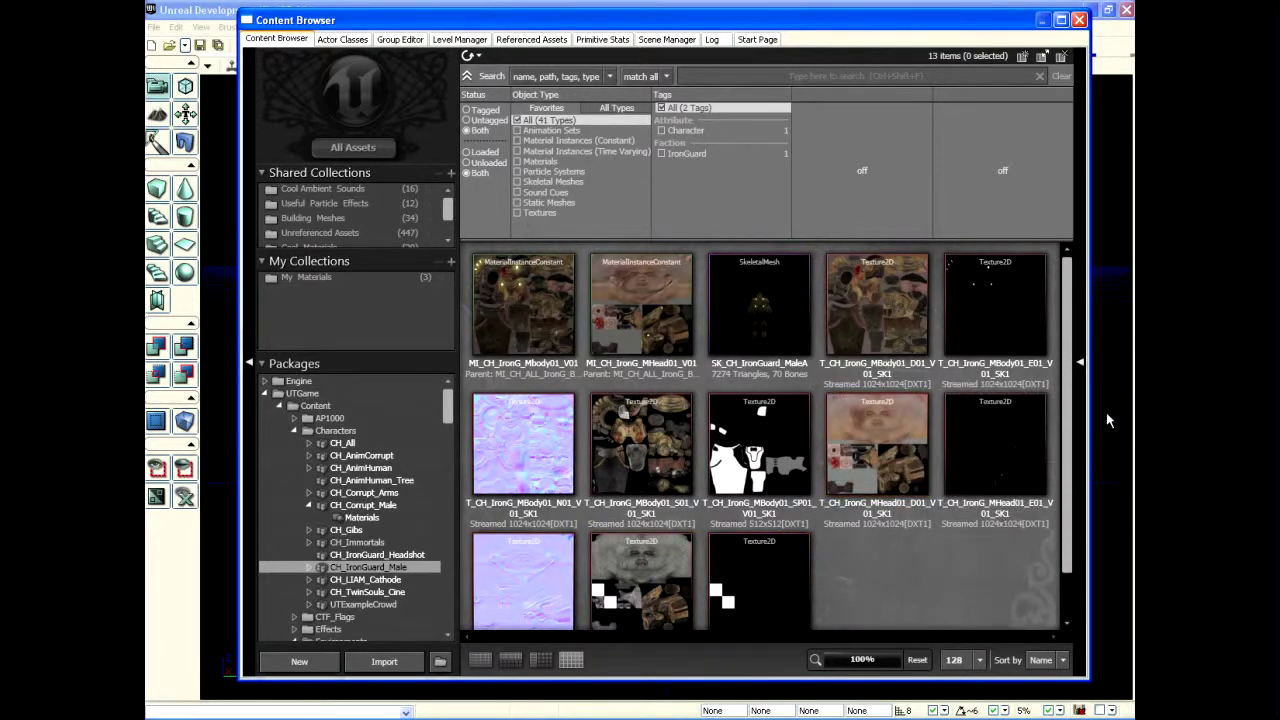
# - Open the SK_CH_IronGuard_MaleA skeletal mesh in the AnimSet Editor, inspect the character up close, and close the editor
pyautogui.doubleClick(760, 324)
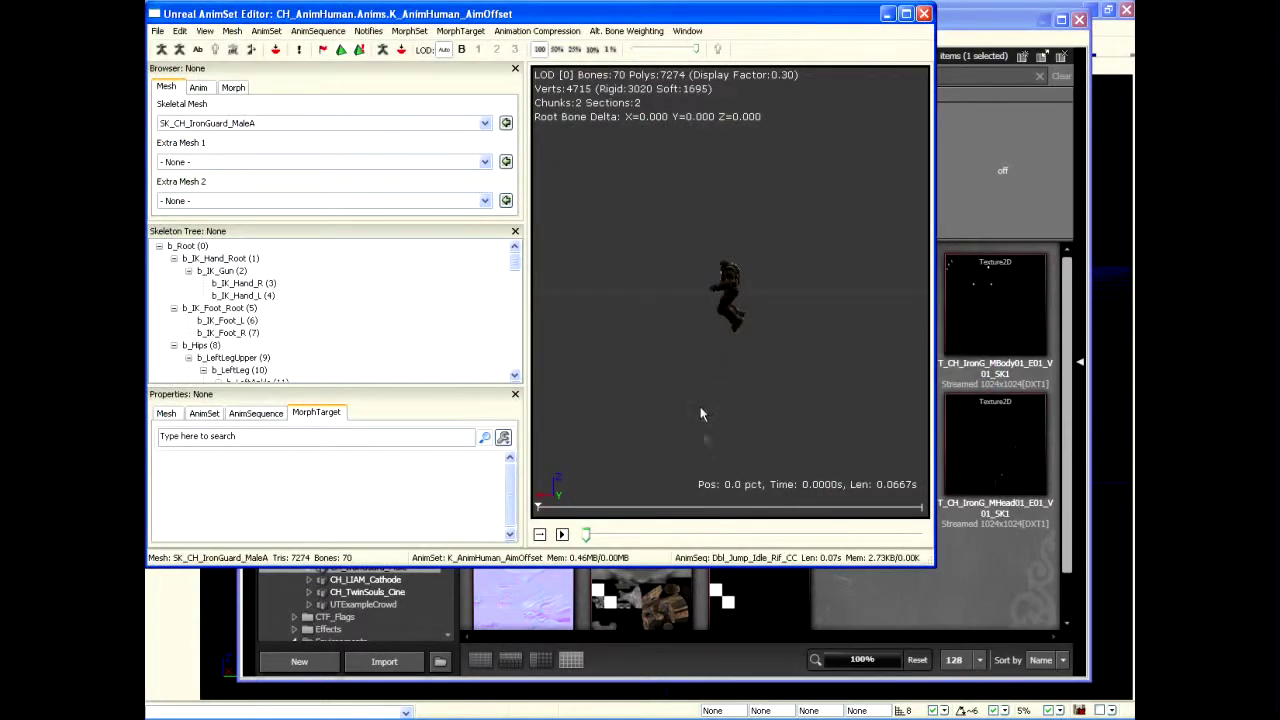
pyautogui.scroll(8, 651, 314)
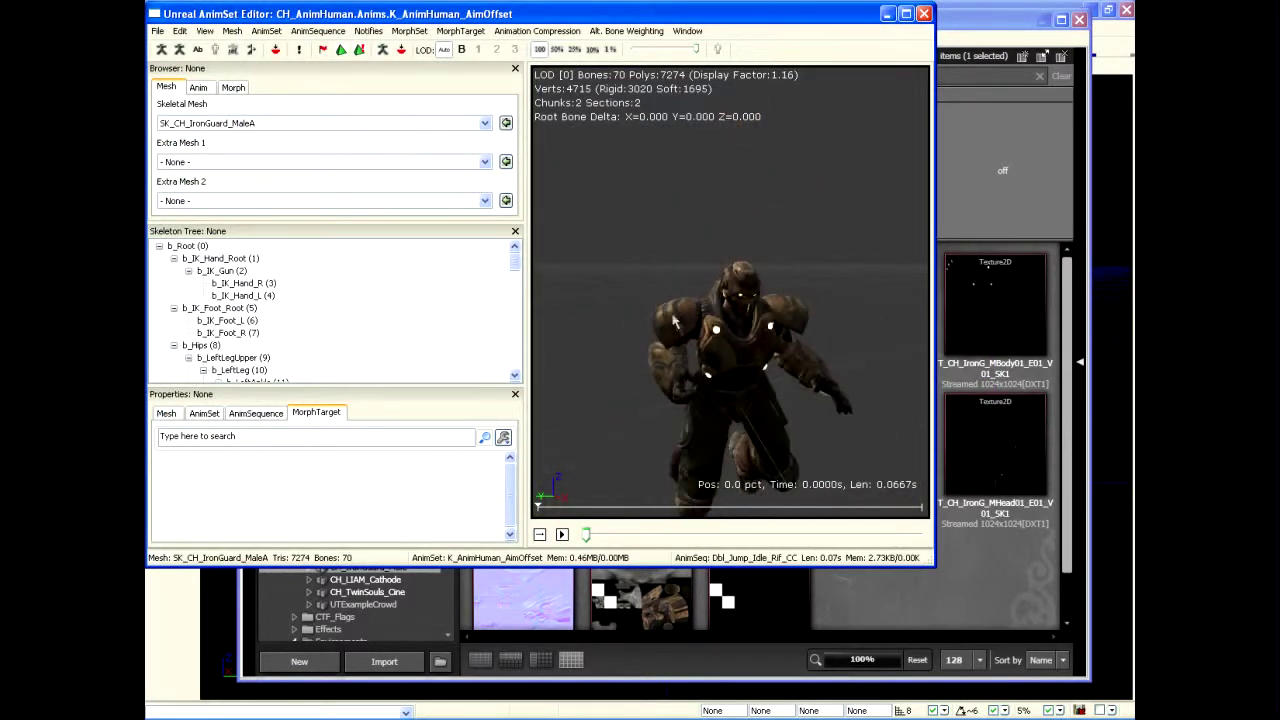
pyautogui.moveTo(651, 314); pyautogui.dragTo(636, 386)
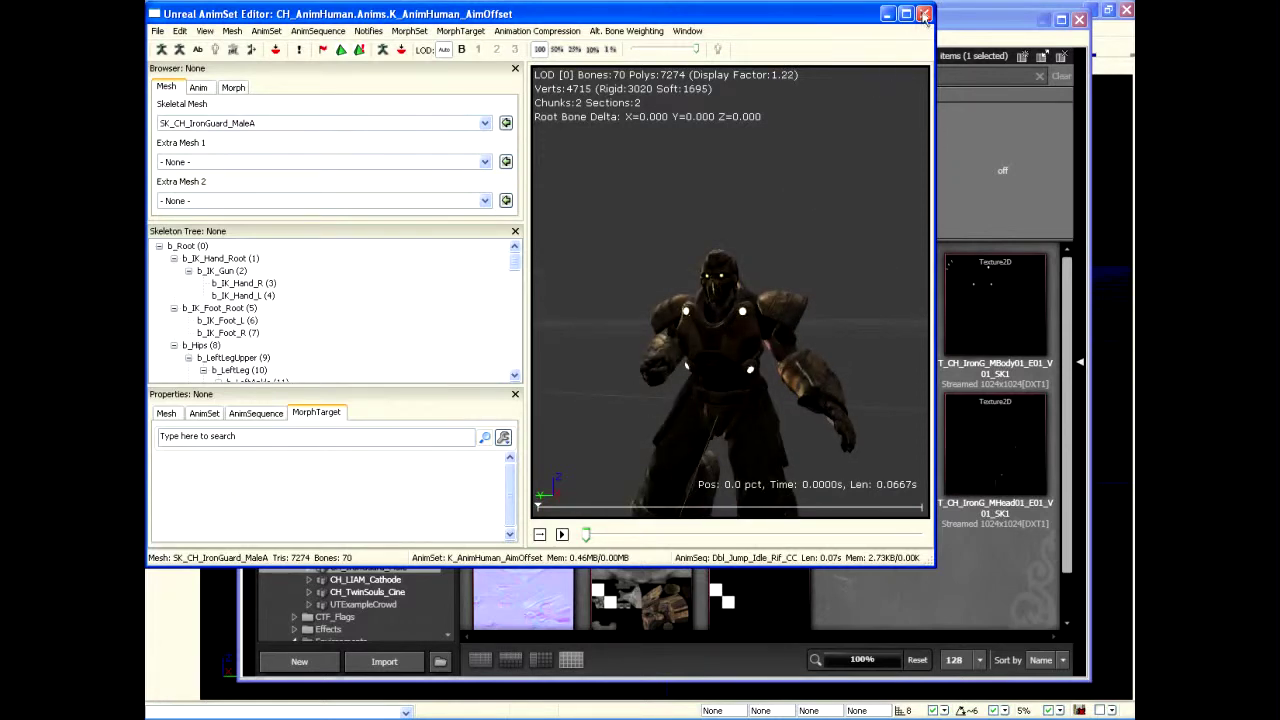
pyautogui.click(923, 14)
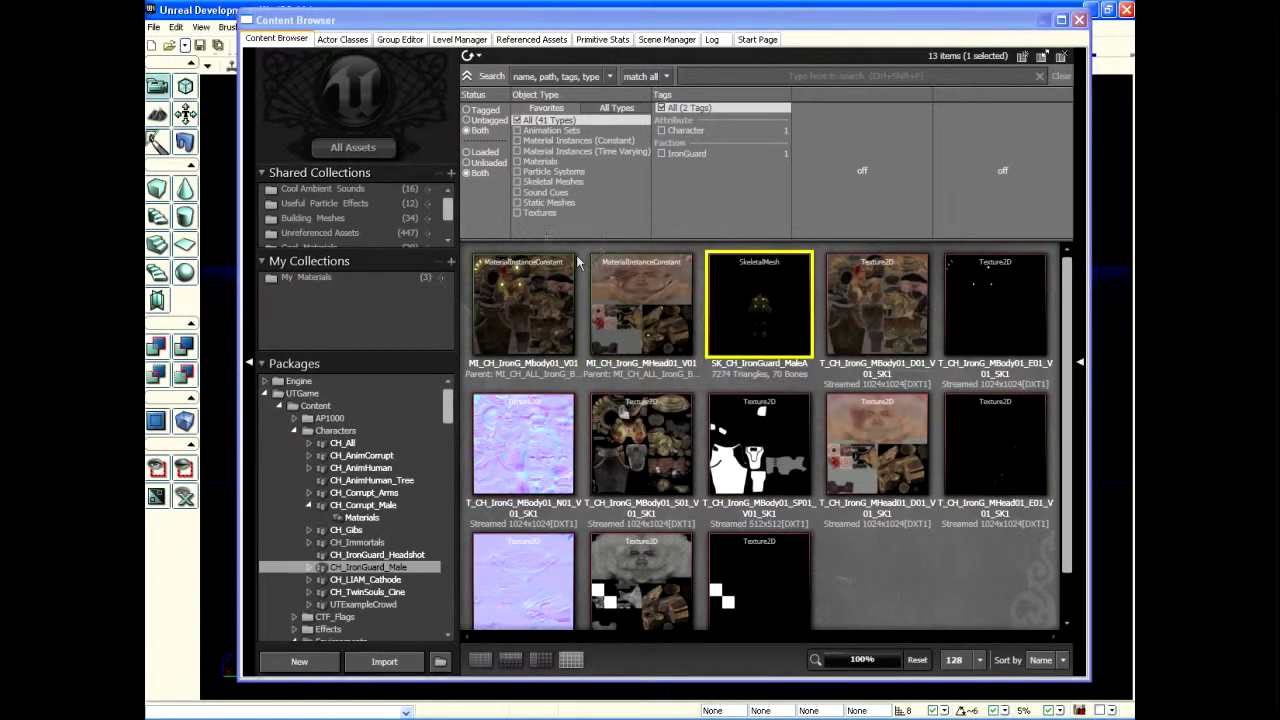
# - Filter the CH_IronGuard_Male assets by Textures and Material Instances (Constant), and restore the view to all object types
pyautogui.click(517, 213)
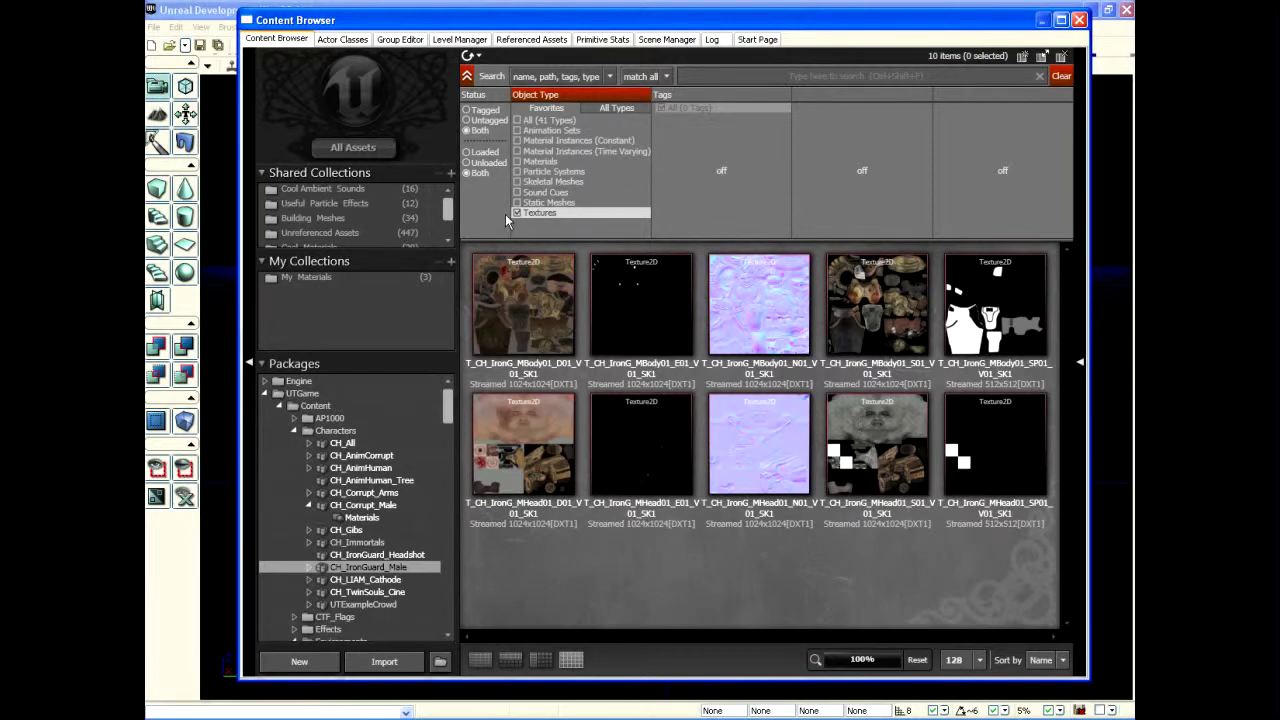
pyautogui.click(535, 141)
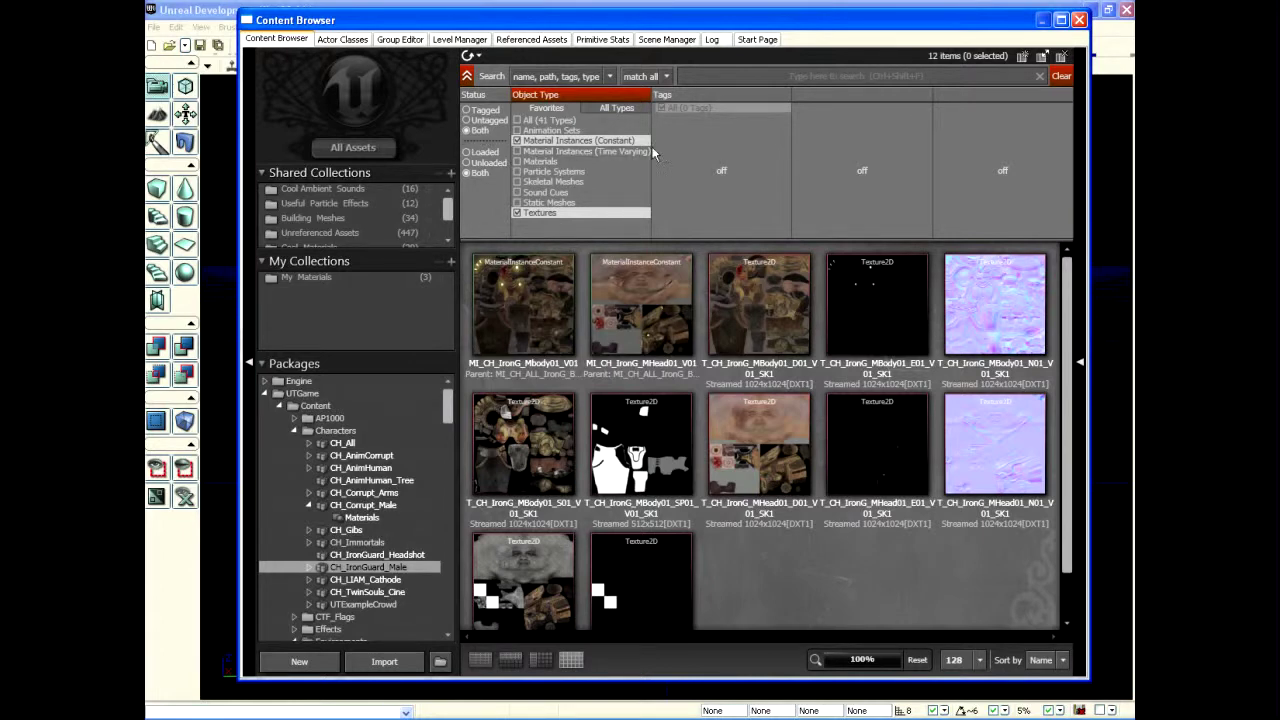
pyautogui.moveTo(637, 300)
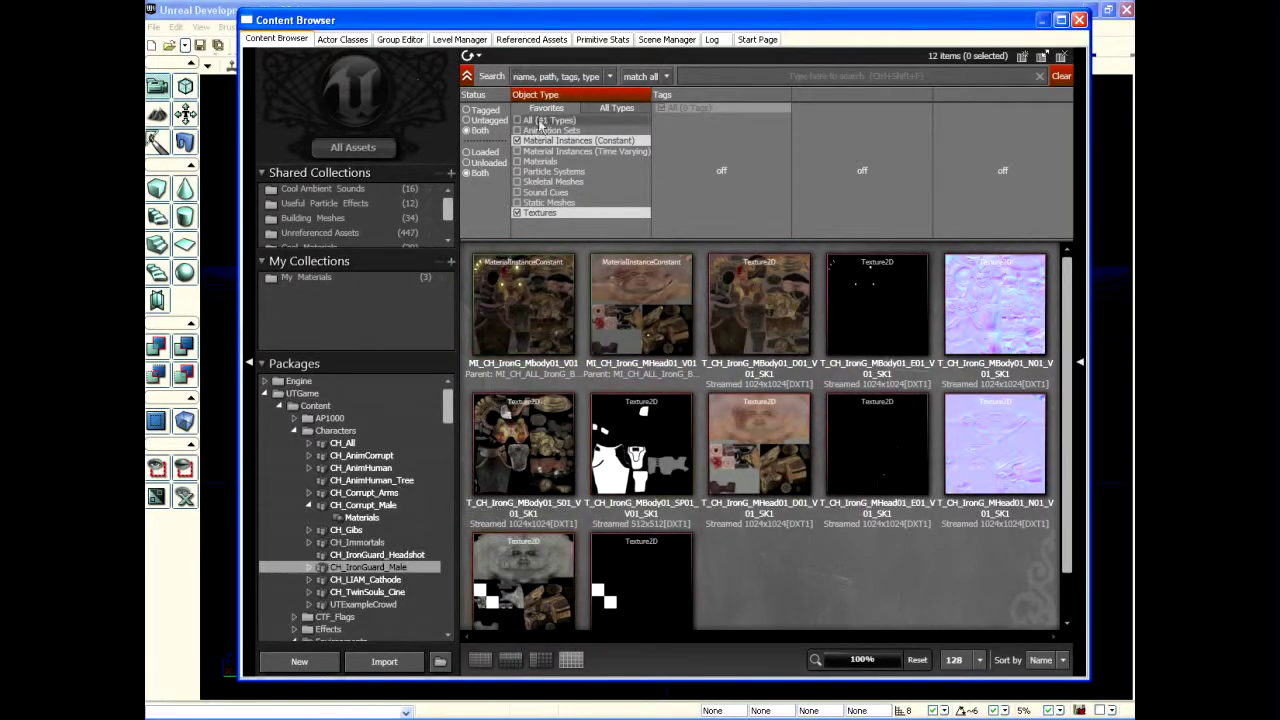
pyautogui.click(531, 211)
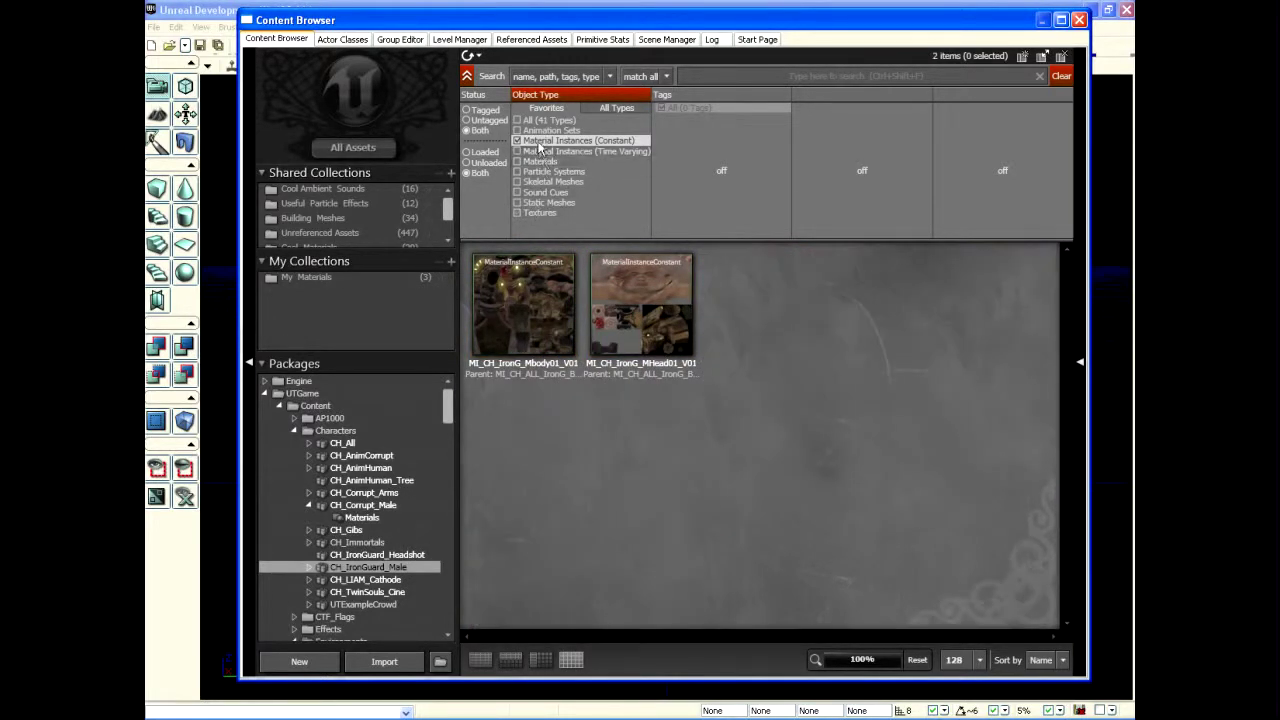
pyautogui.click(530, 120)
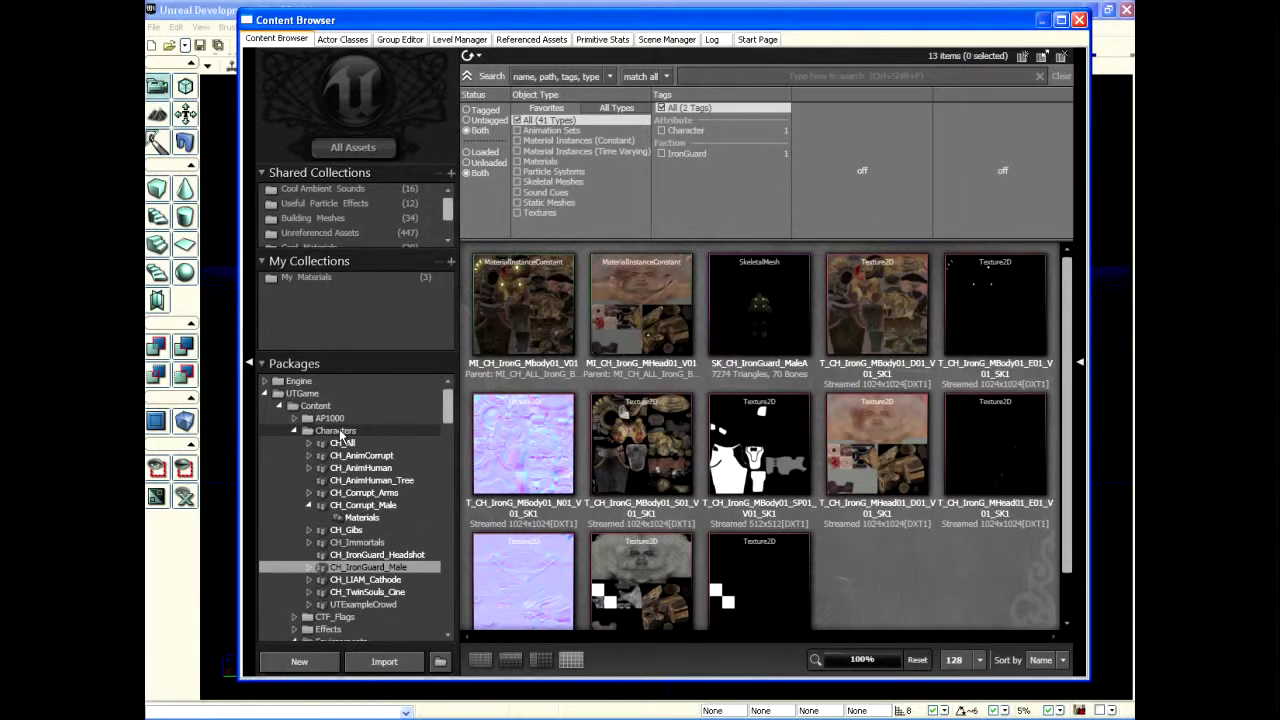
# - Search UTGame's Content folder for "concre" and limit the results to Static Meshes
pyautogui.click(315, 405)
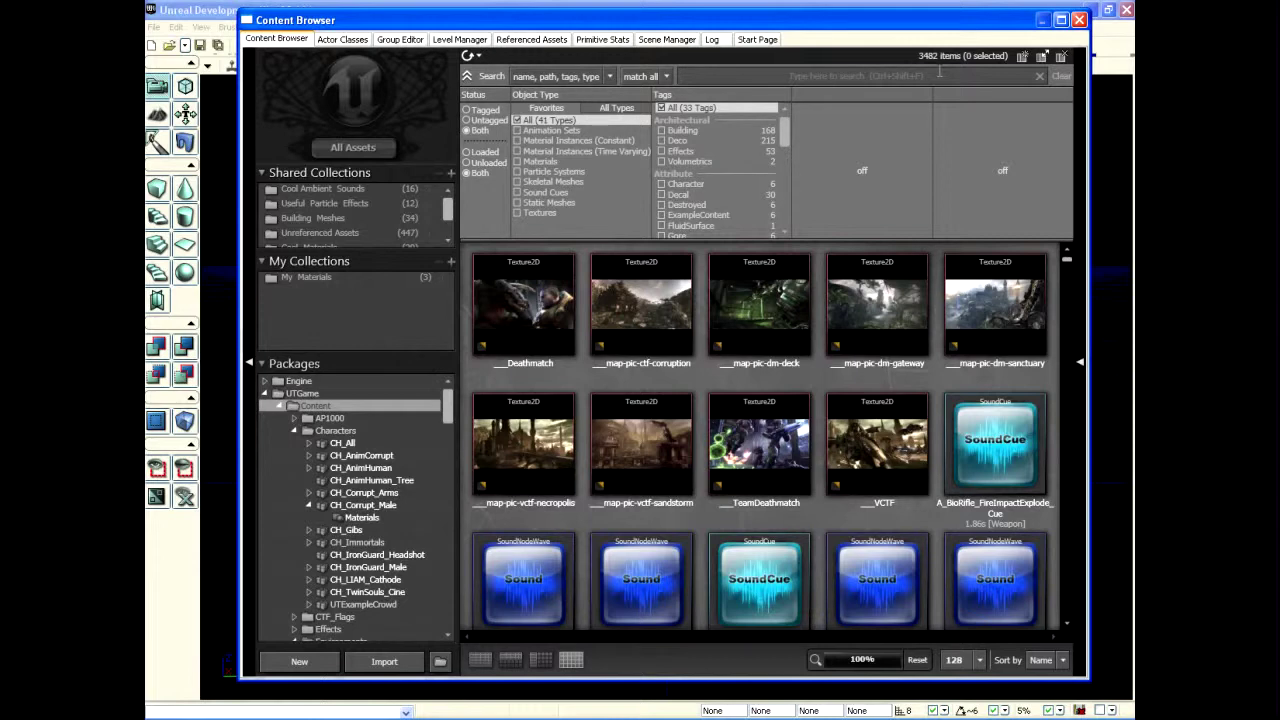
pyautogui.click(940, 72)
pyautogui.write('concre')
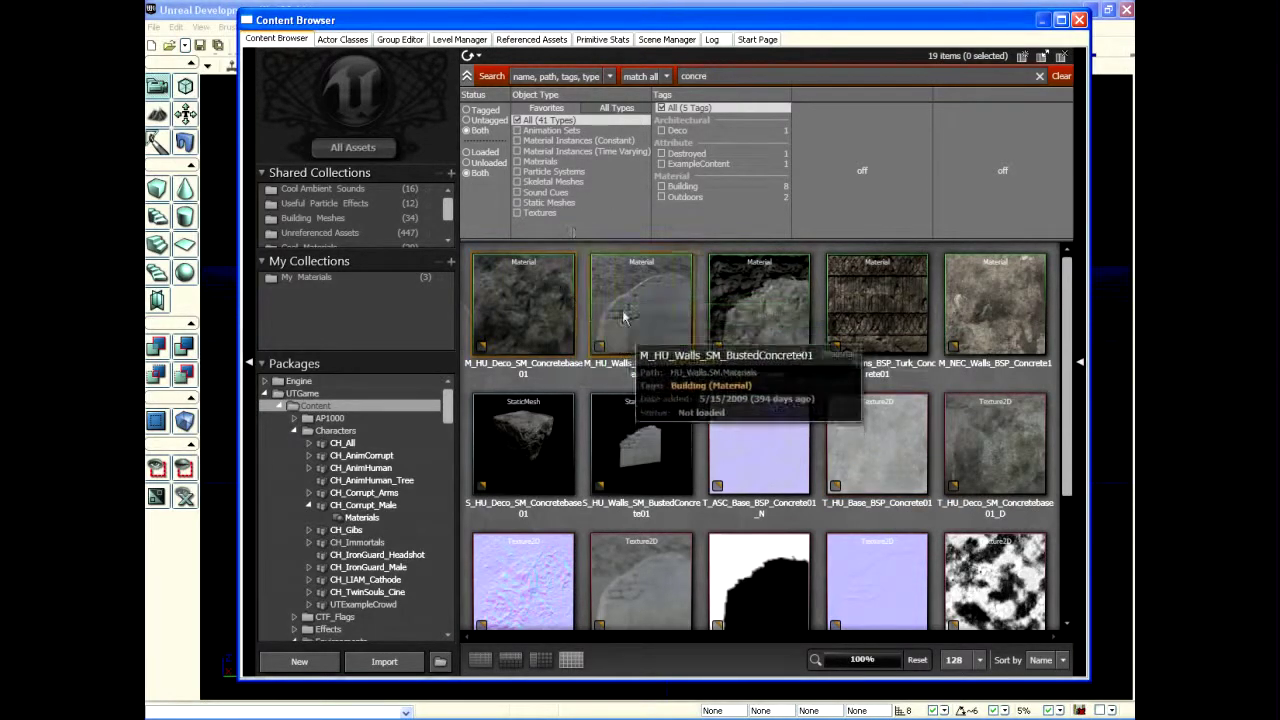
pyautogui.click(517, 203)
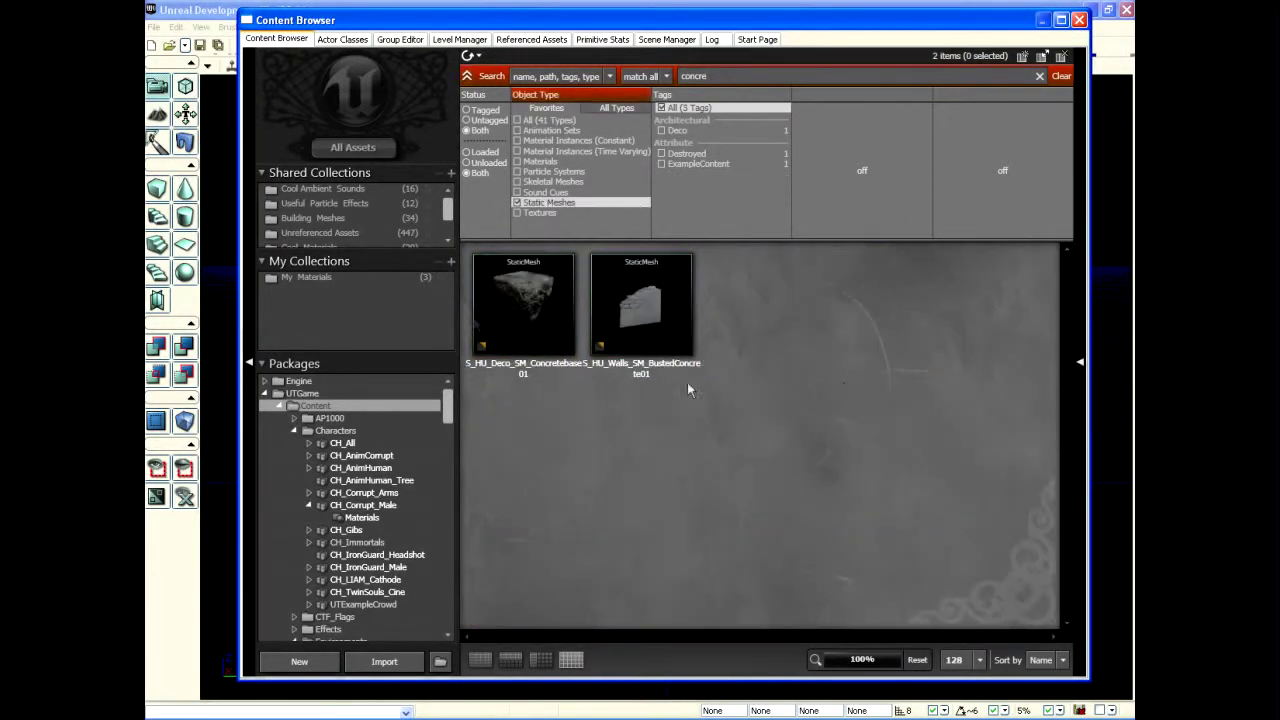
# - Select the S_HU_Deco_SM_Concretebase01 static mesh and locate it in its package folder
pyautogui.click(548, 298)
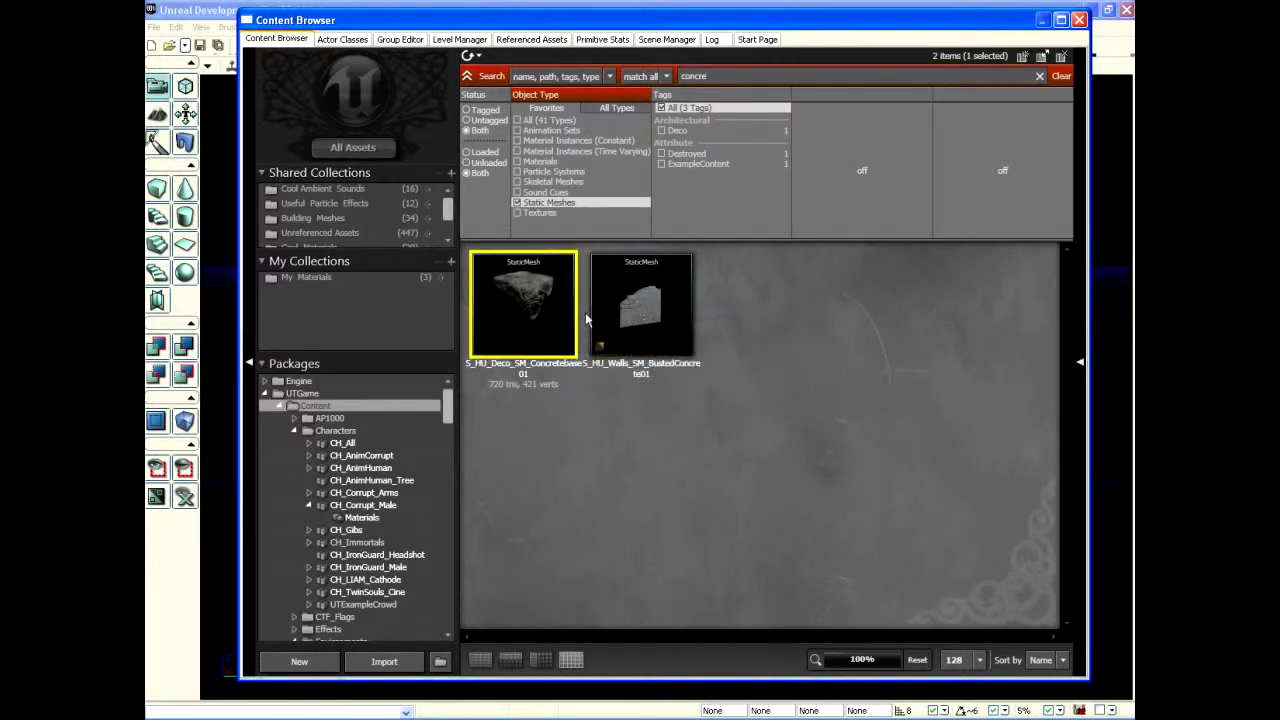
pyautogui.hotkey('ctrl', 'b')
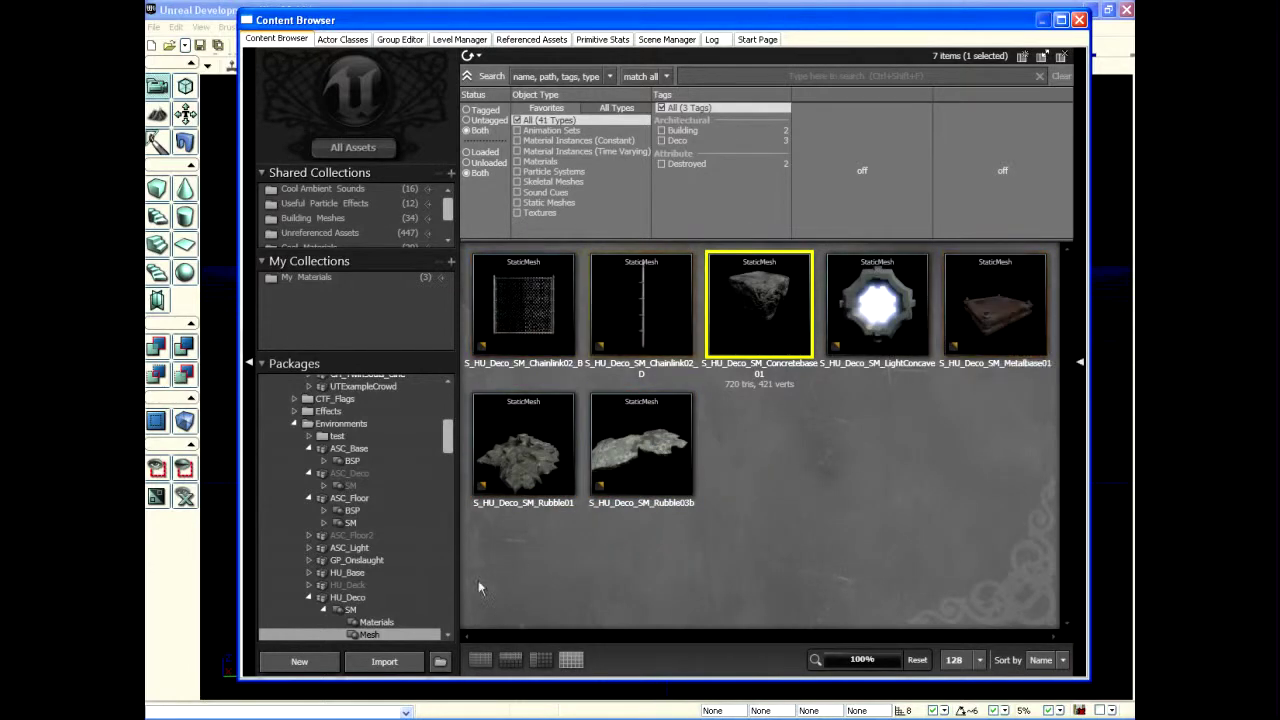
# - Compare the list, side-by-side split and thumbnail-only asset layouts, and end with the list above the thumbnails
pyautogui.click(478, 660)
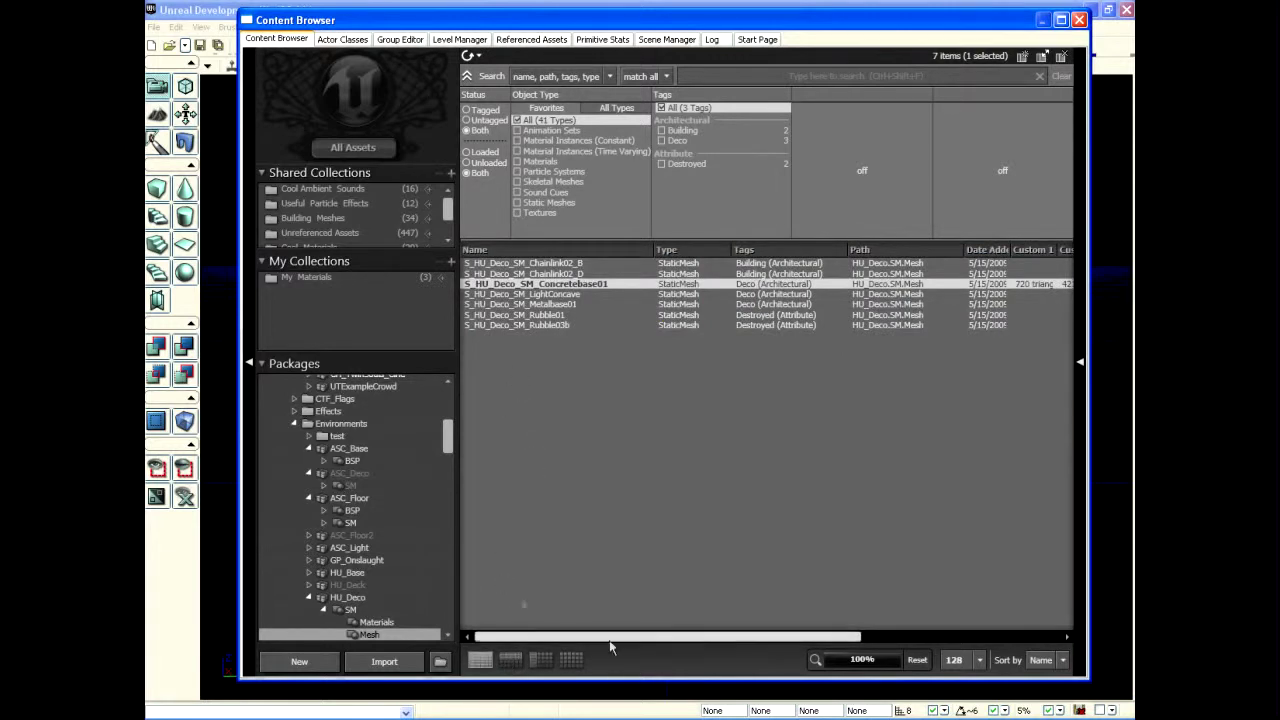
pyautogui.click(511, 659)
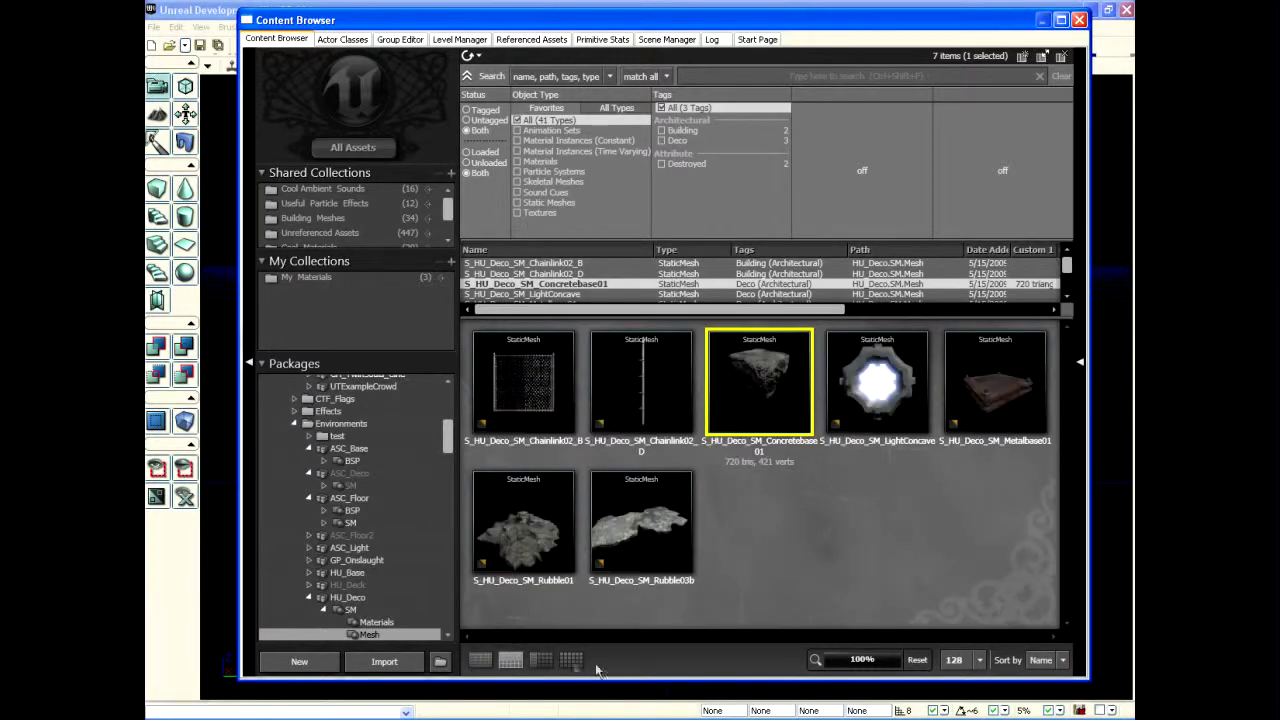
pyautogui.click(540, 659)
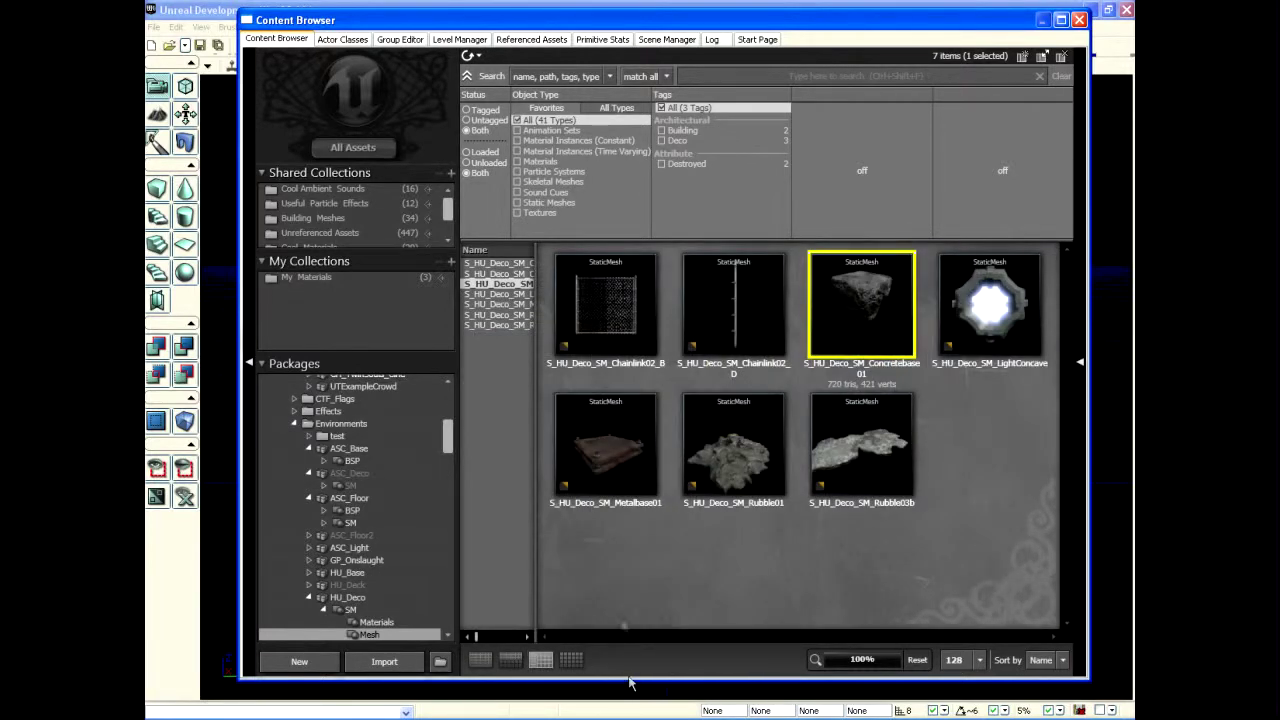
pyautogui.moveTo(537, 588); pyautogui.dragTo(583, 581)
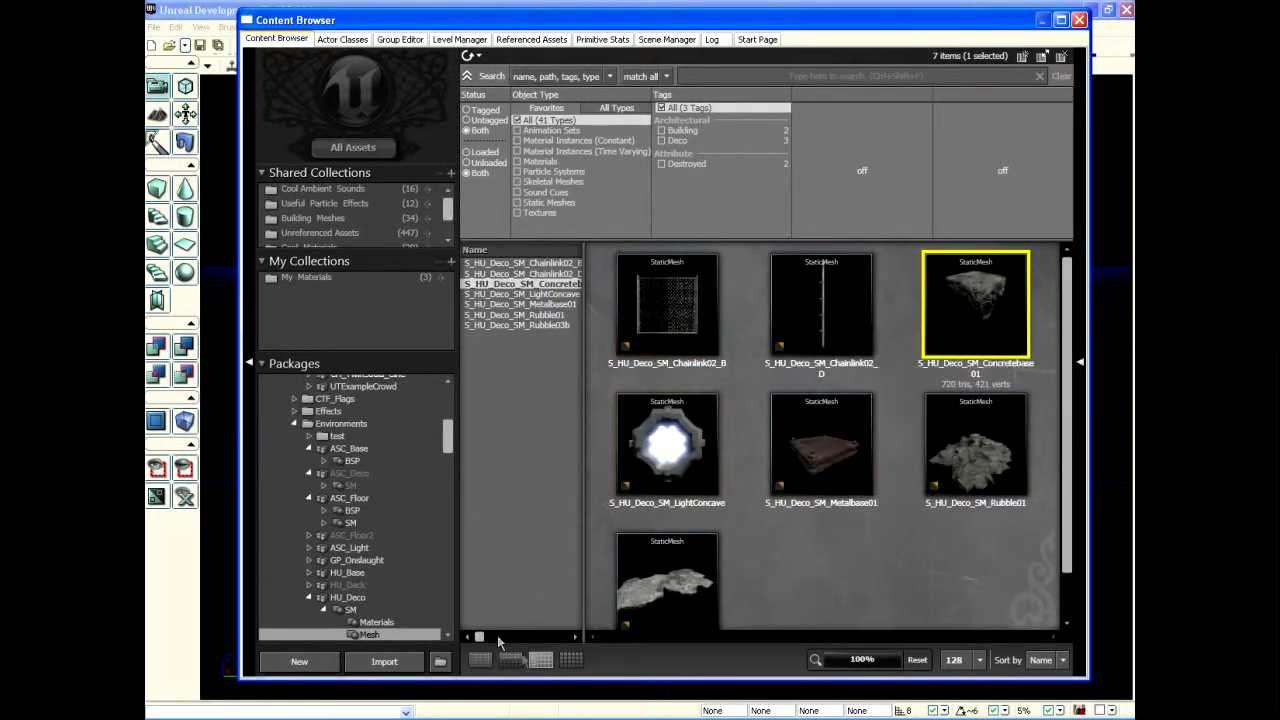
pyautogui.click(571, 659)
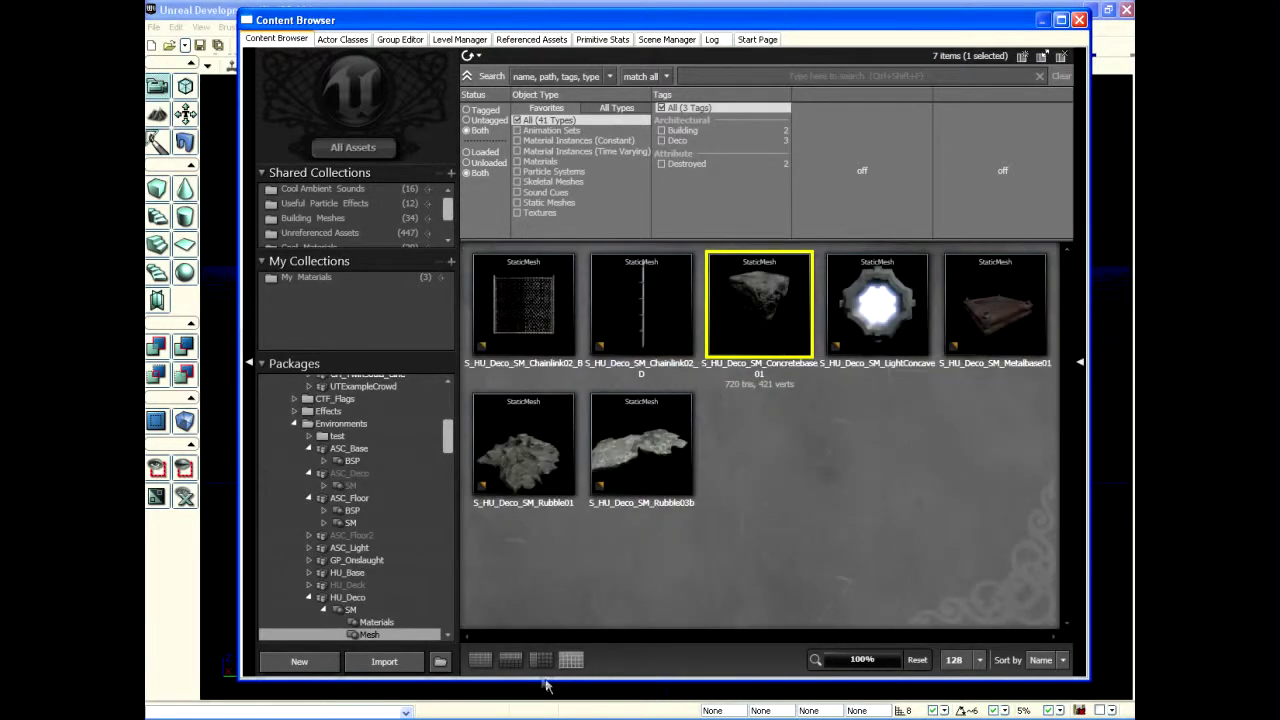
pyautogui.click(510, 660)
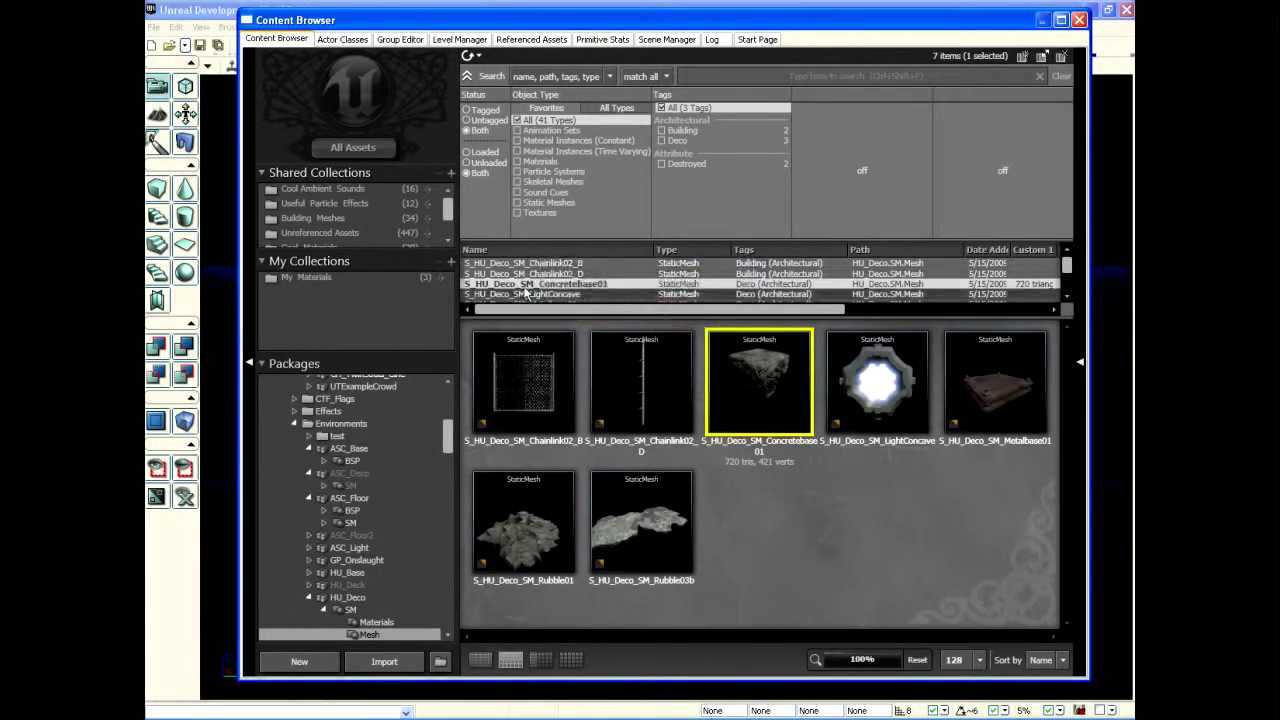
# - Switch the assets to the thumbnails-only layout, and magnify the thumbnails up to about 879% before resetting the zoom to 100%
pyautogui.click(481, 660)
pyautogui.click(571, 660)
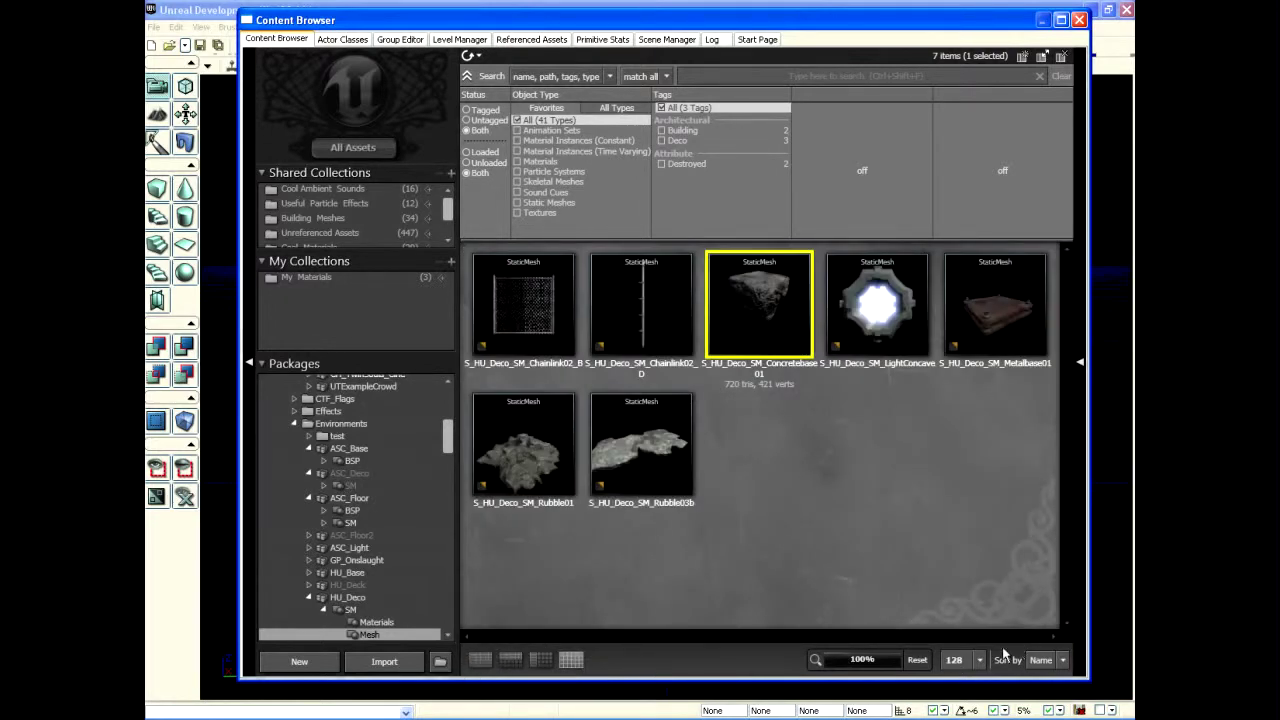
pyautogui.moveTo(870, 660)
pyautogui.mouseDown()
pyautogui.moveTo(896, 660)
pyautogui.moveTo(884, 660)
pyautogui.mouseUp()
pyautogui.click(747, 544)
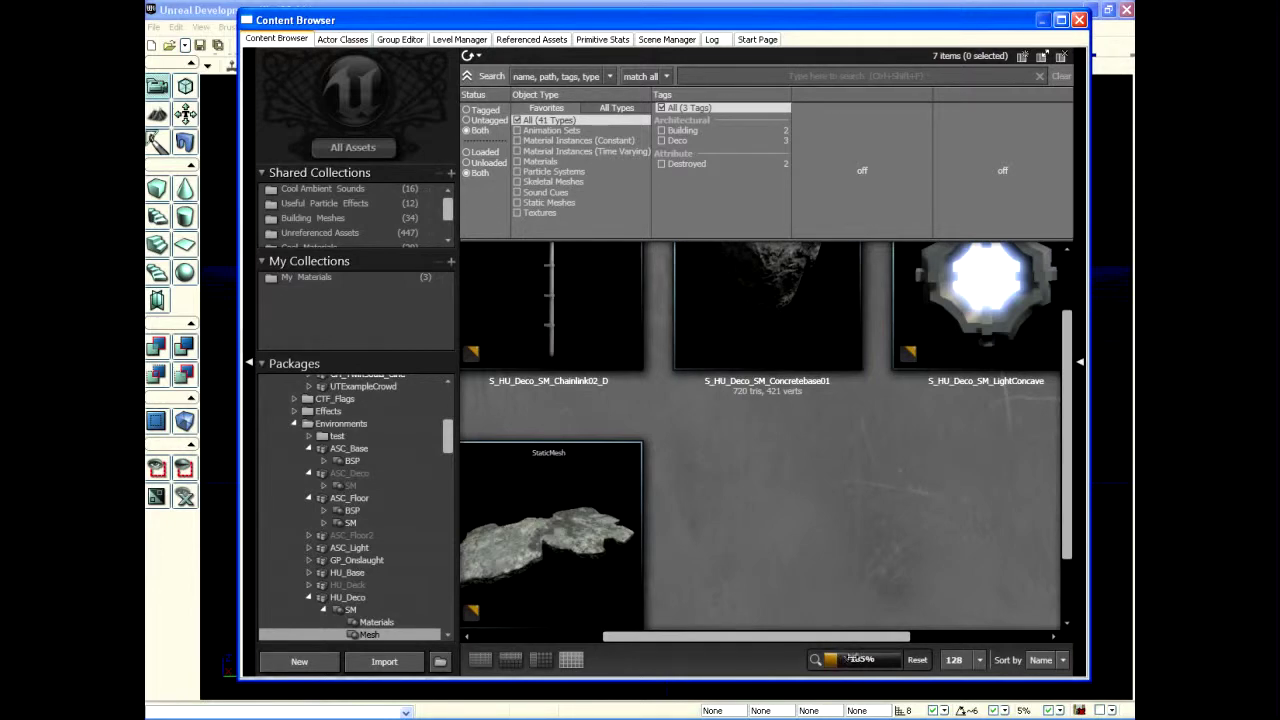
pyautogui.moveTo(862, 662); pyautogui.dragTo(884, 662)
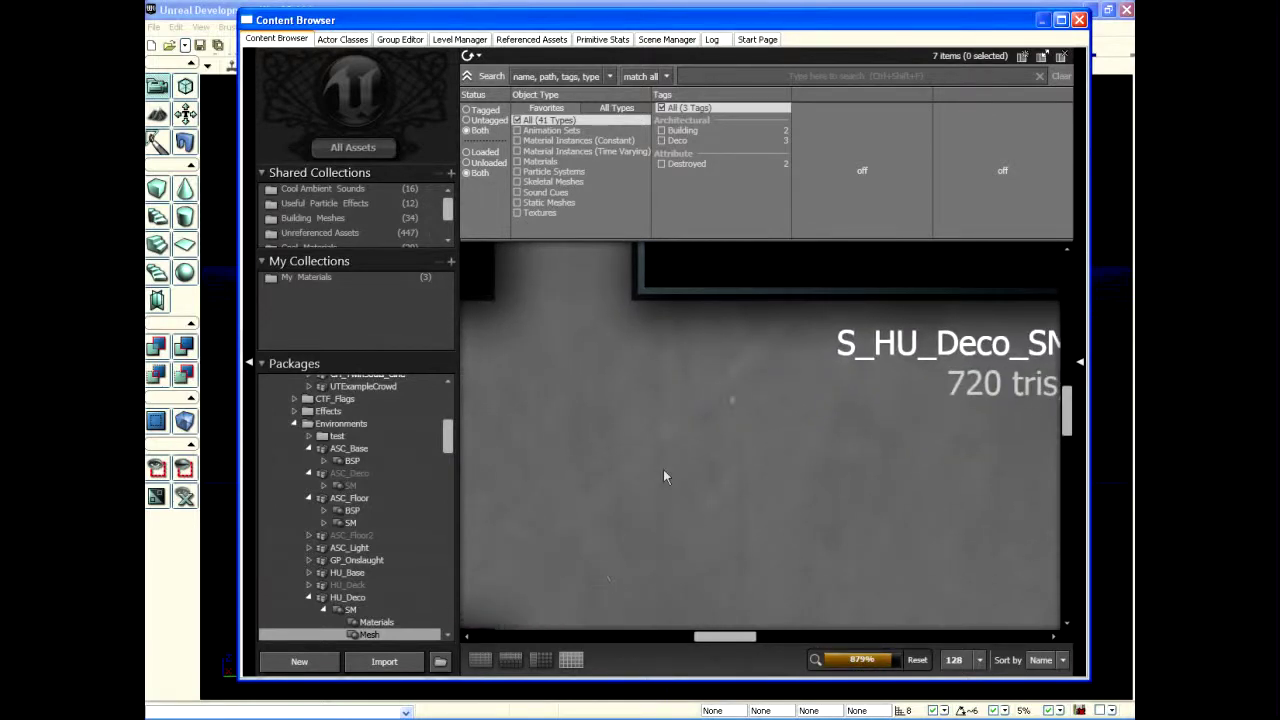
pyautogui.click(917, 662)
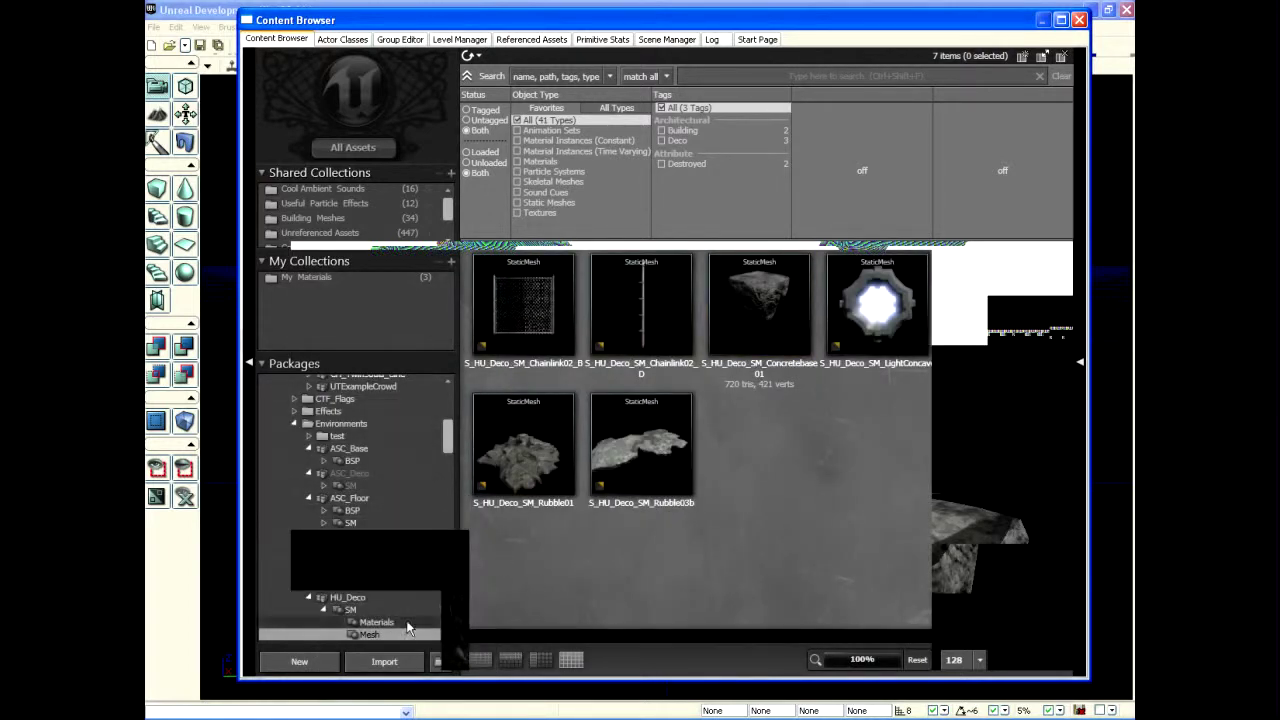
# - Move the Content Browser window slightly, then close and reopen it to refresh its display
pyautogui.moveTo(667, 20); pyautogui.dragTo(575, 50)
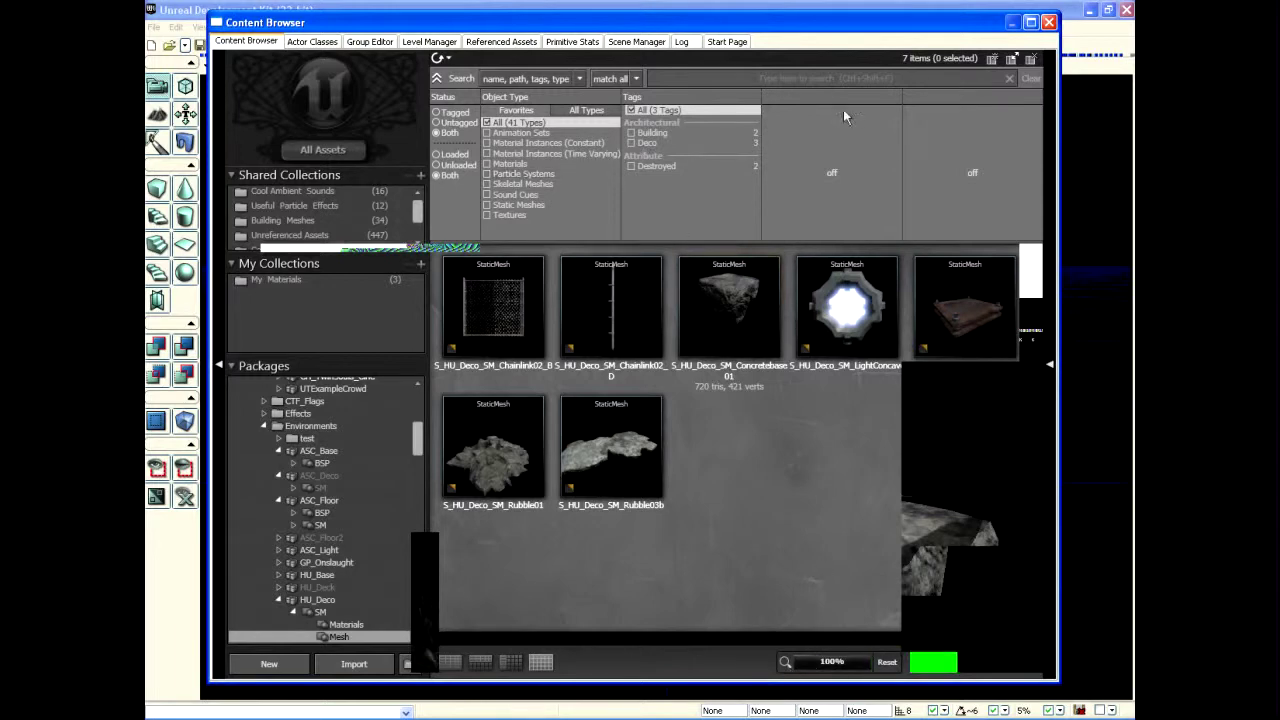
pyautogui.click(1050, 23)
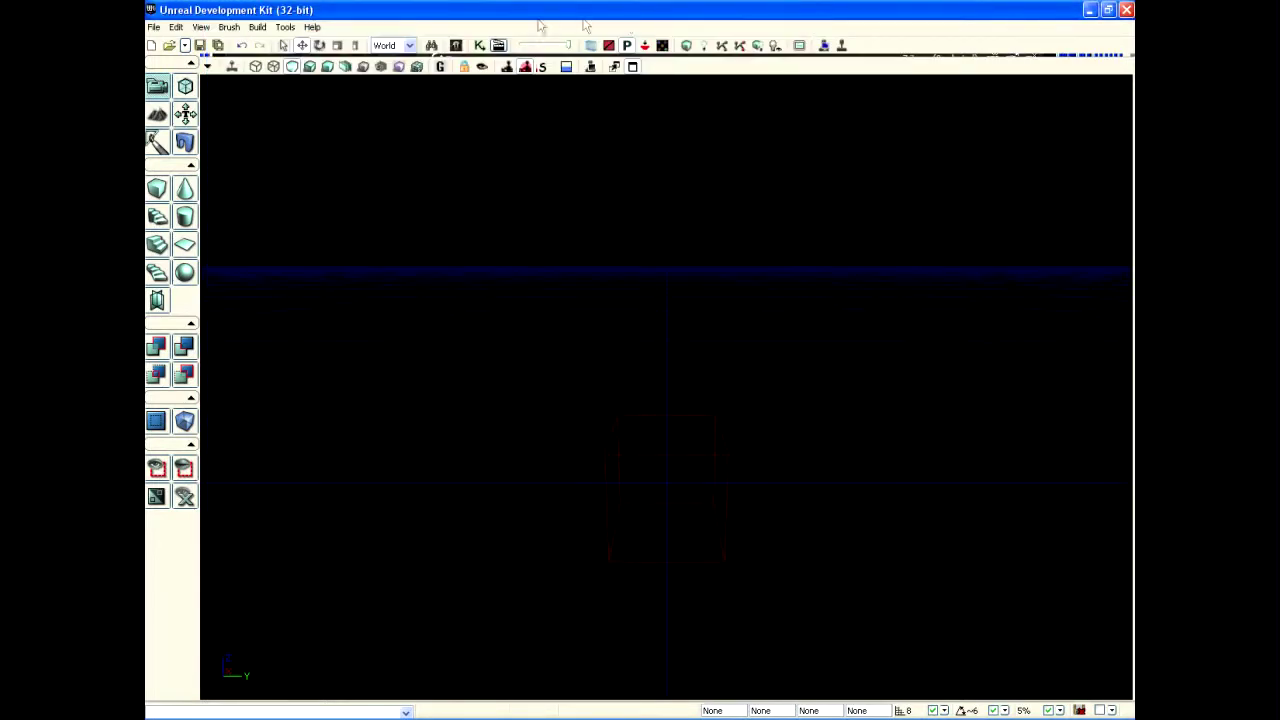
pyautogui.click(457, 45)
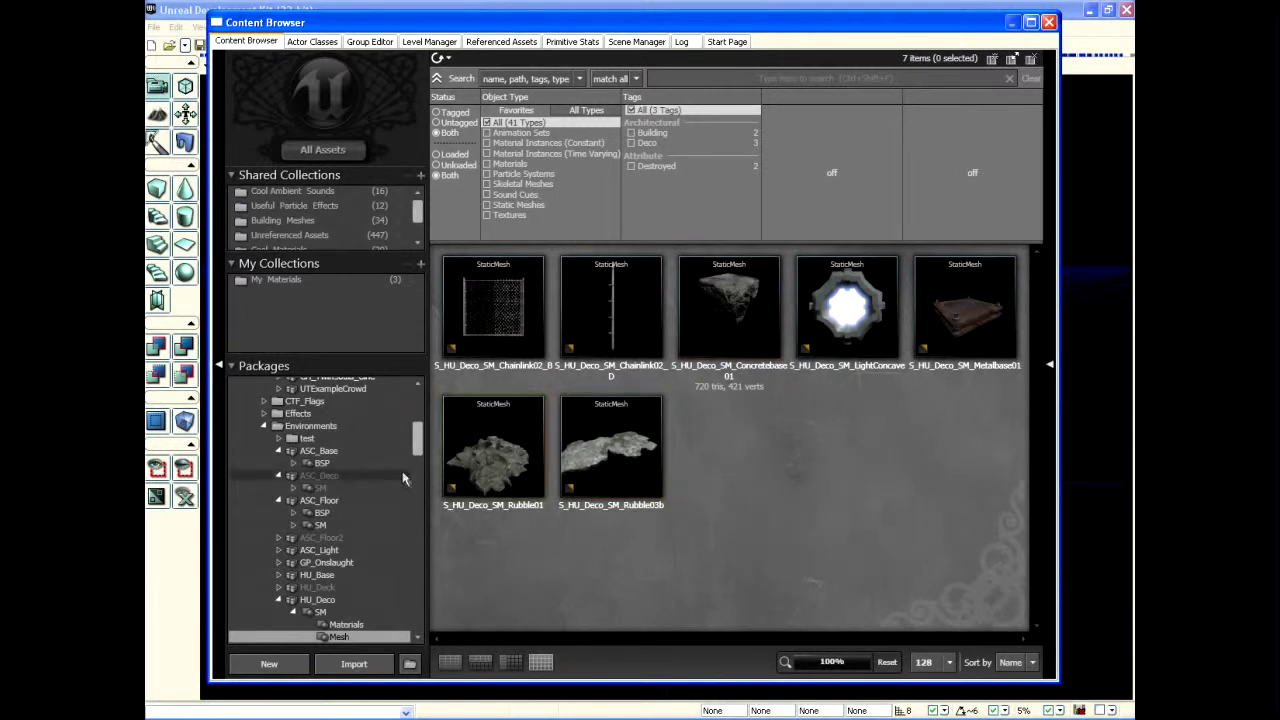
# - Close the Content Browser and open the map VCTF-Necropolis_Tut.udk from the Maps folder
pyautogui.scroll(6, 415, 430)
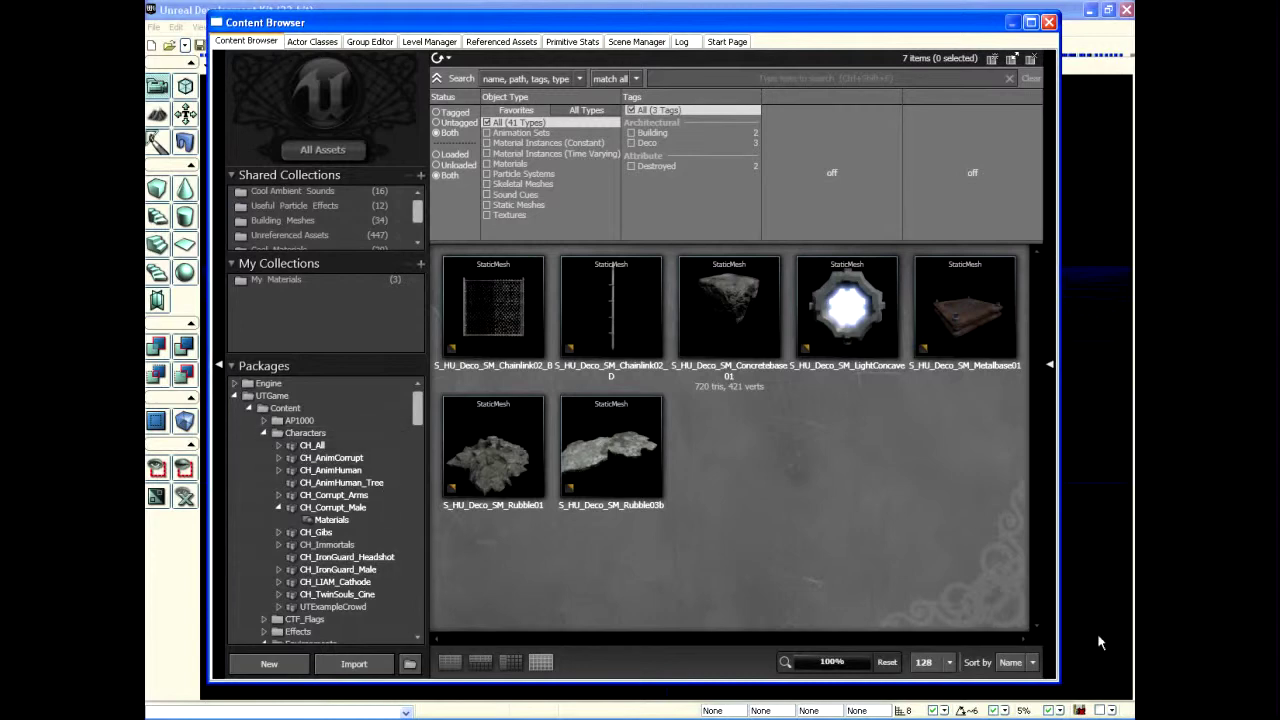
pyautogui.click(1050, 22)
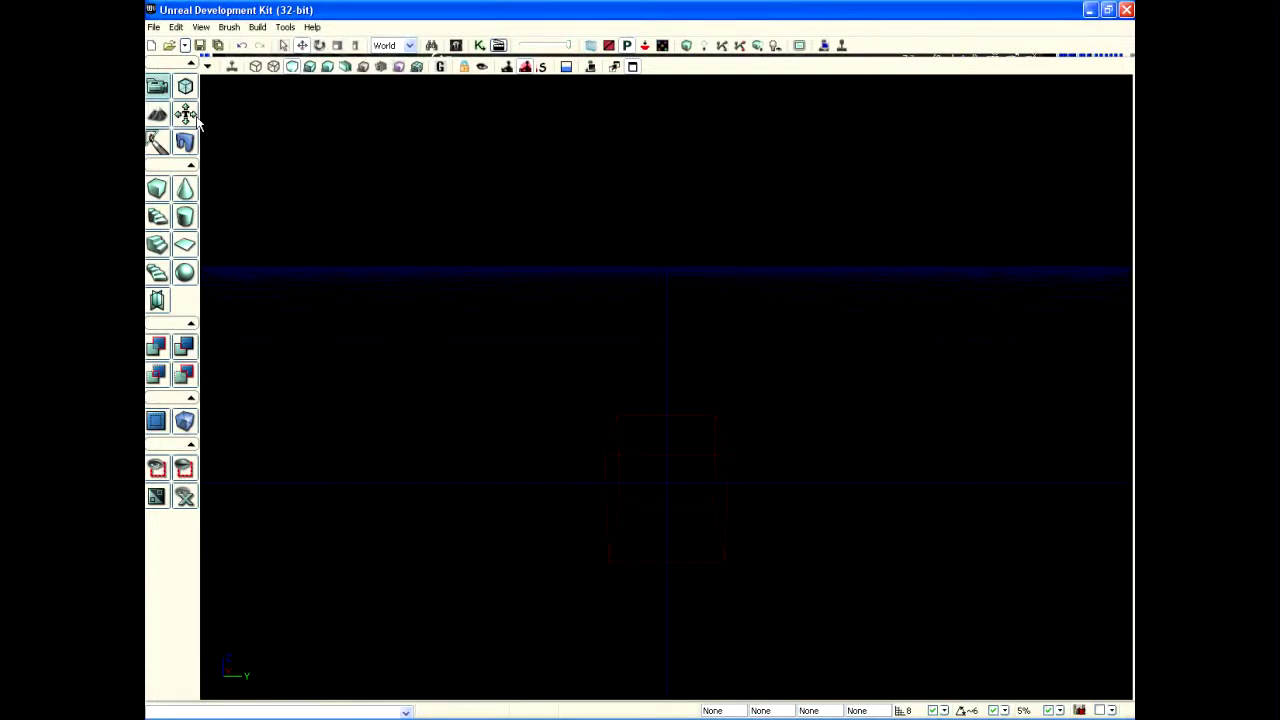
pyautogui.click(153, 27)
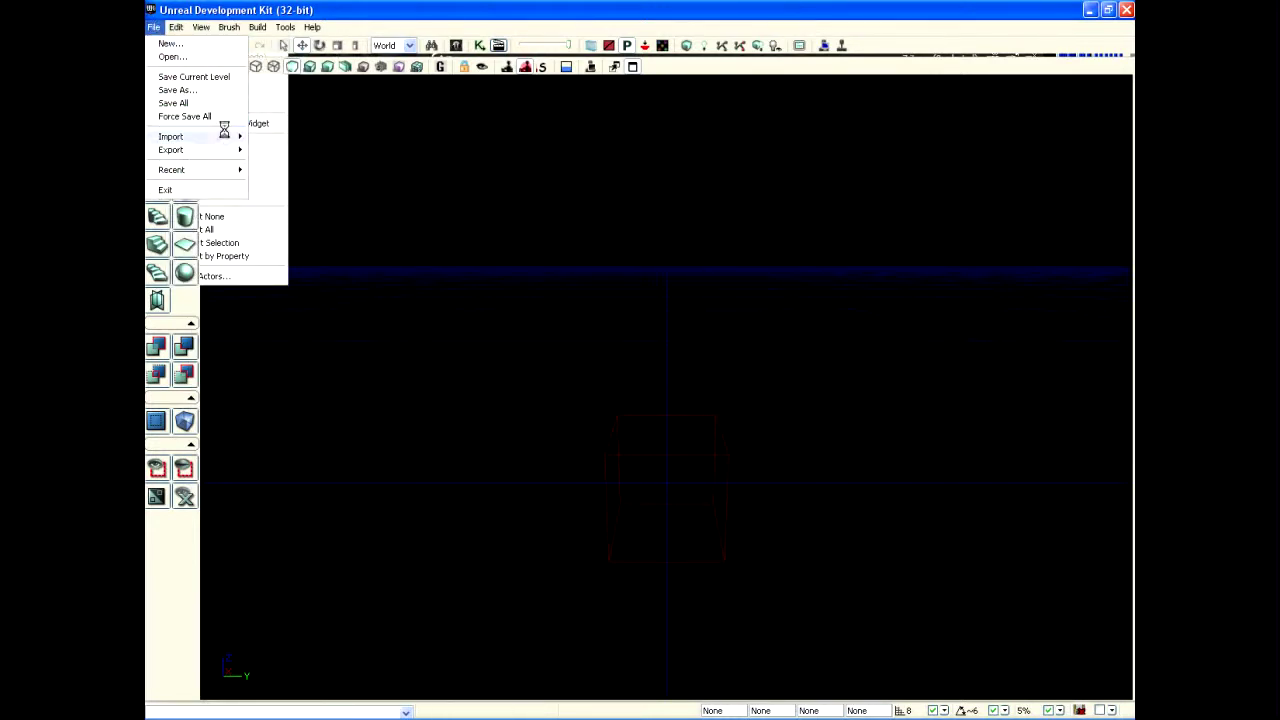
pyautogui.click(200, 56)
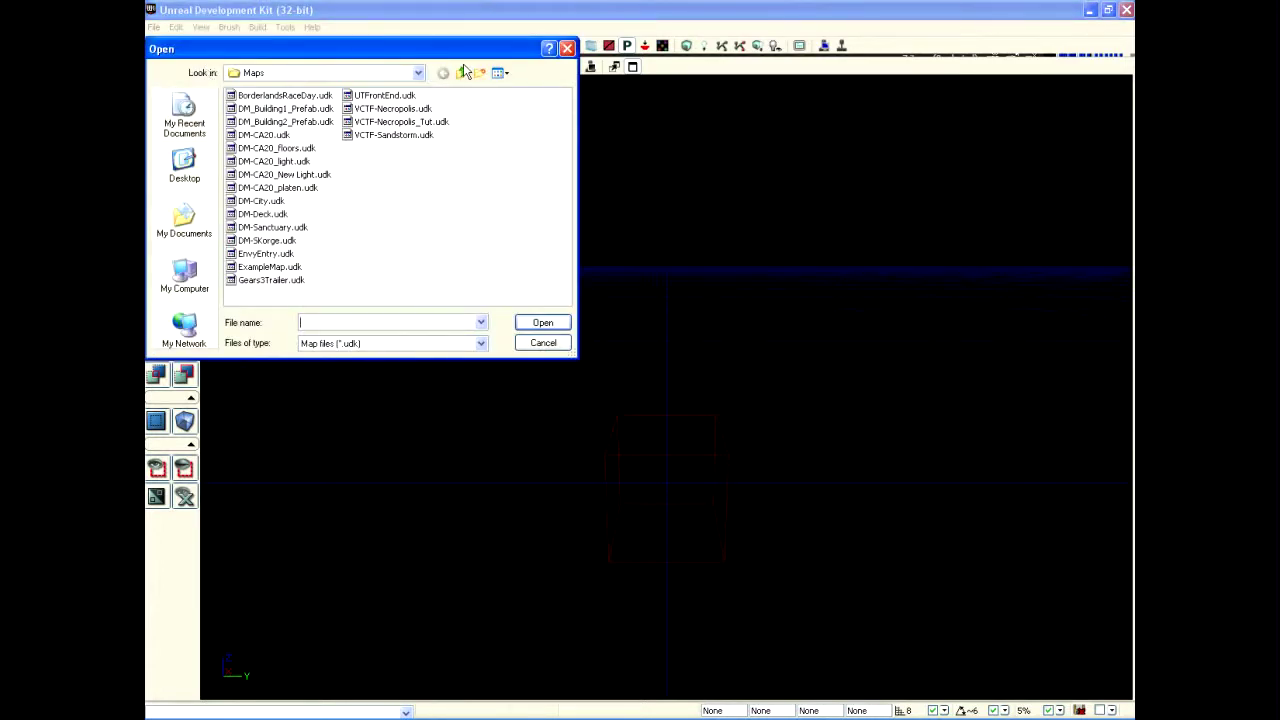
pyautogui.click(400, 108)
pyautogui.click(390, 121)
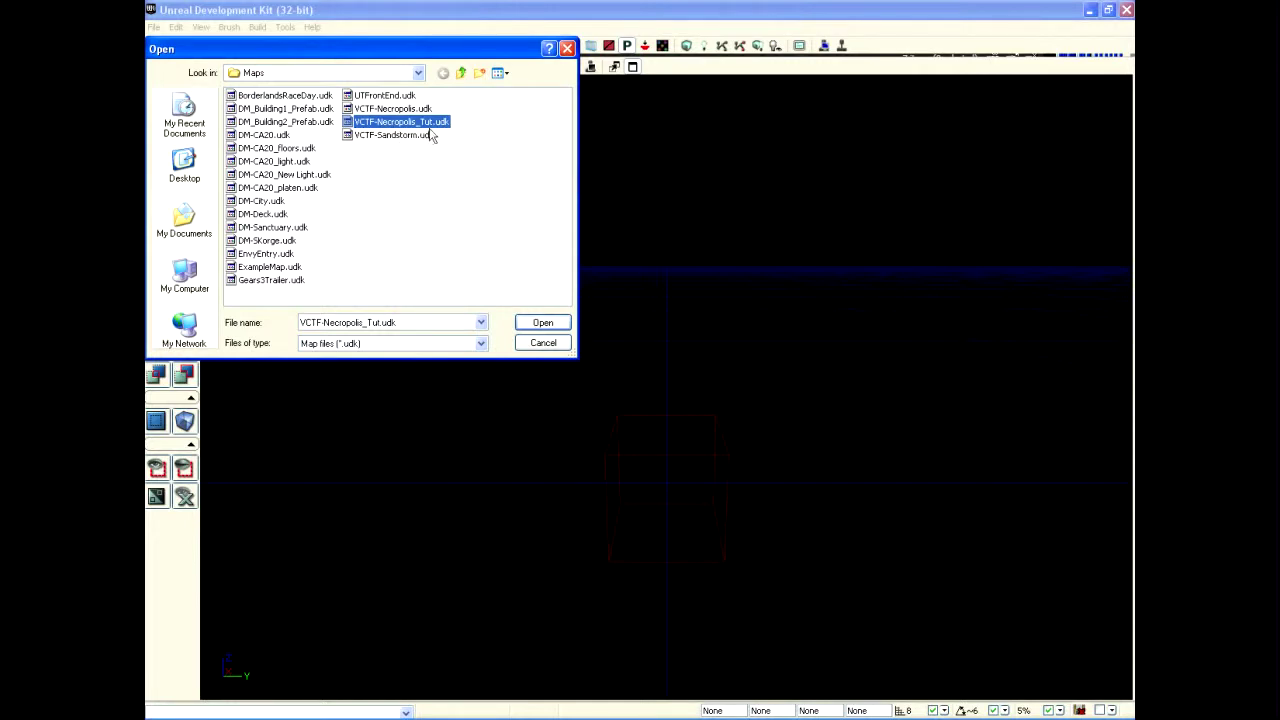
pyautogui.press('Up')
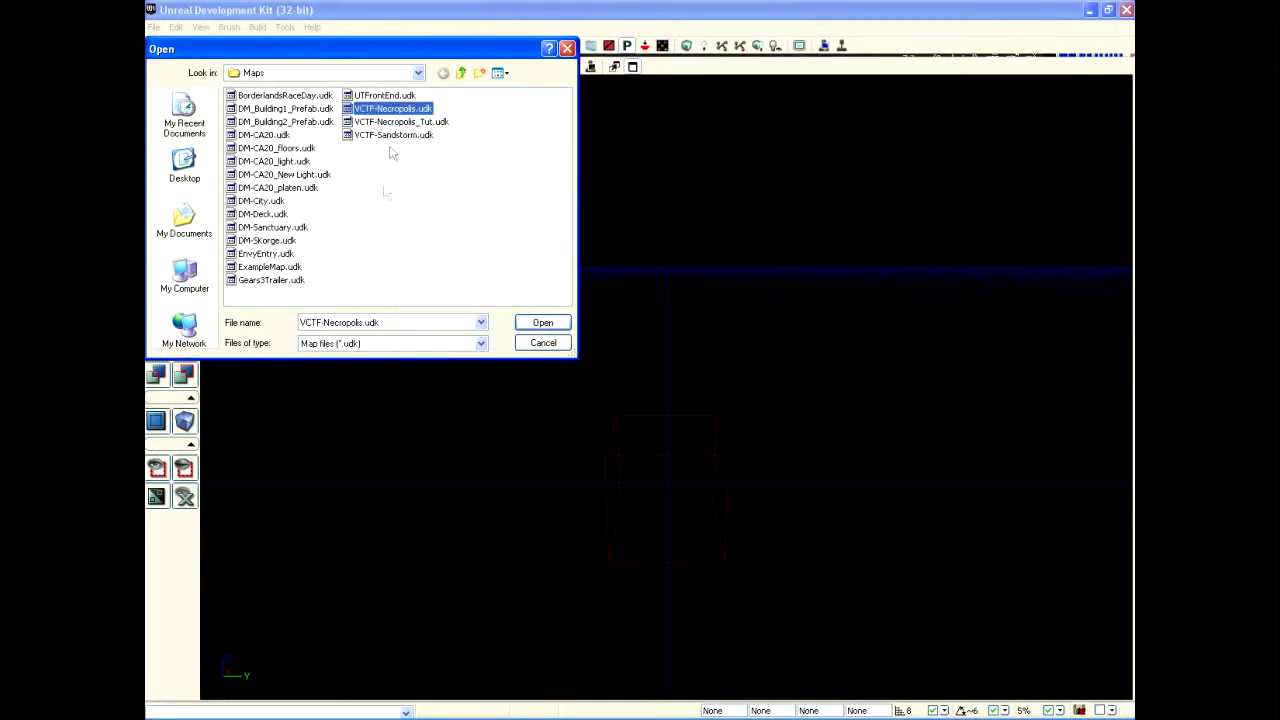
pyautogui.doubleClick(412, 122)
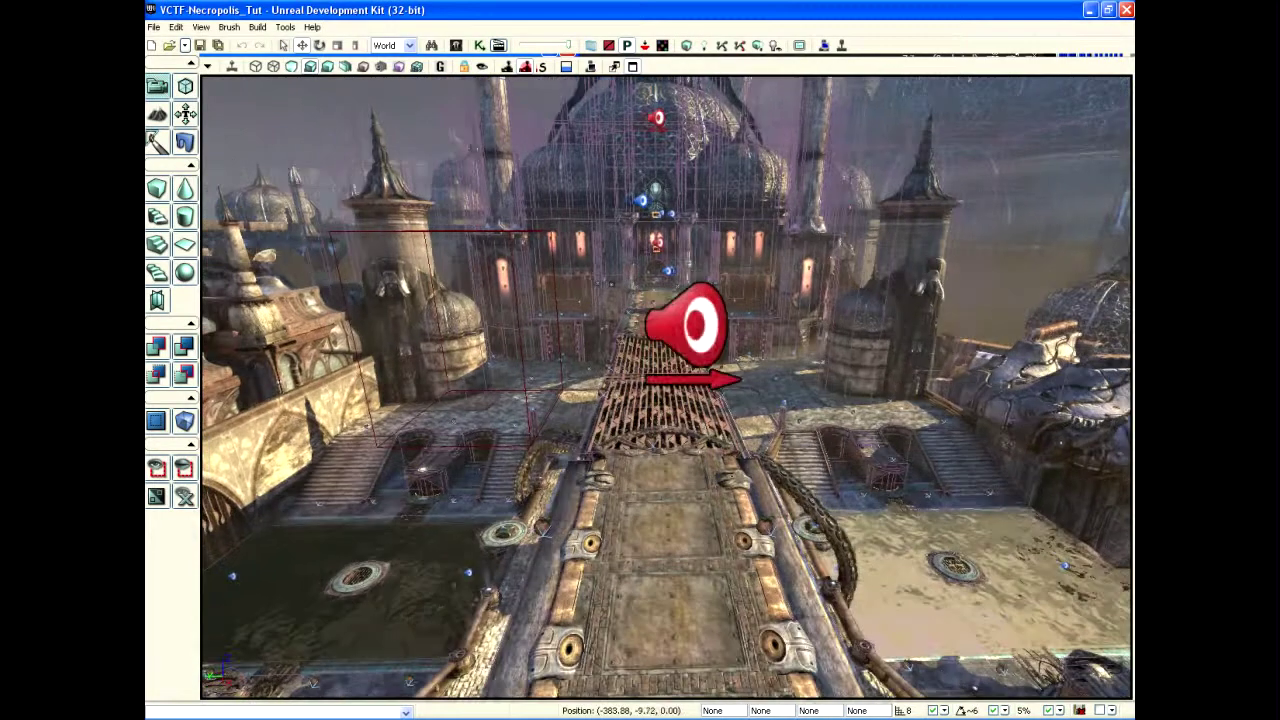
# - Fly the perspective view through the Necropolis level to look along the stone bridge toward the domed building
pyautogui.moveTo(667, 388); pyautogui.dragTo(360, 375, button='right')
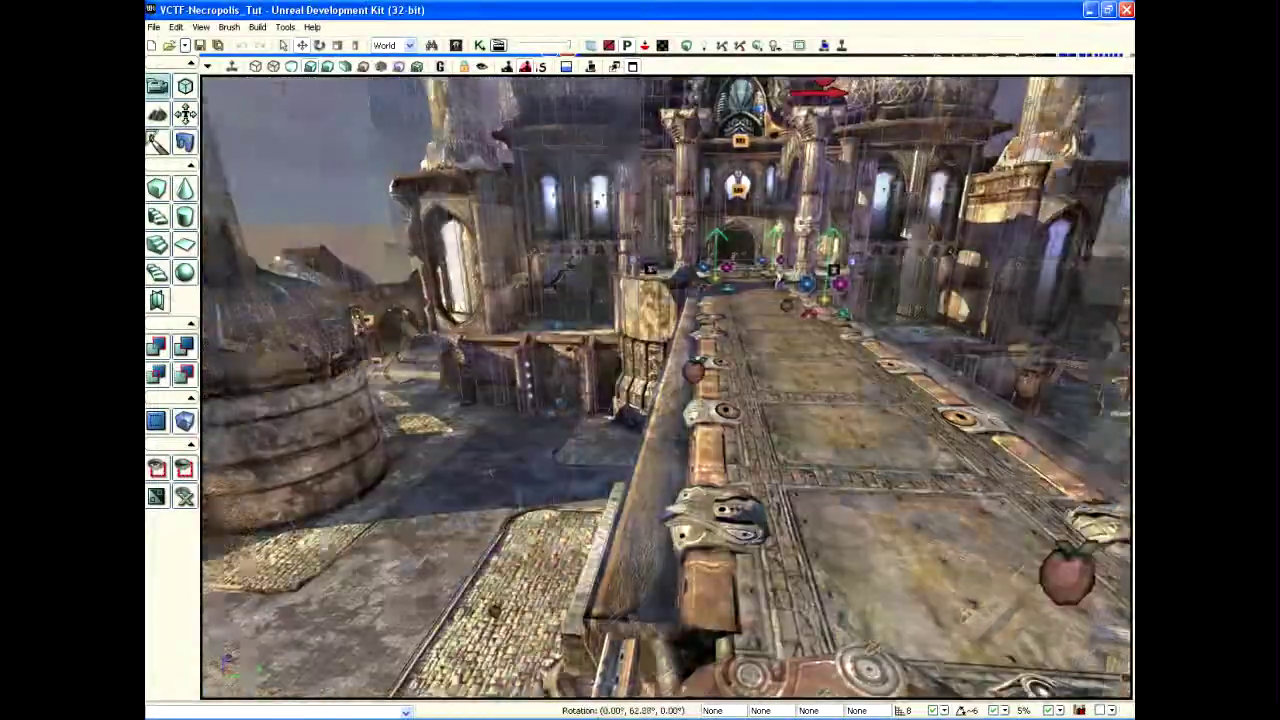
pyautogui.moveTo(667, 388); pyautogui.dragTo(680, 388, button='right')
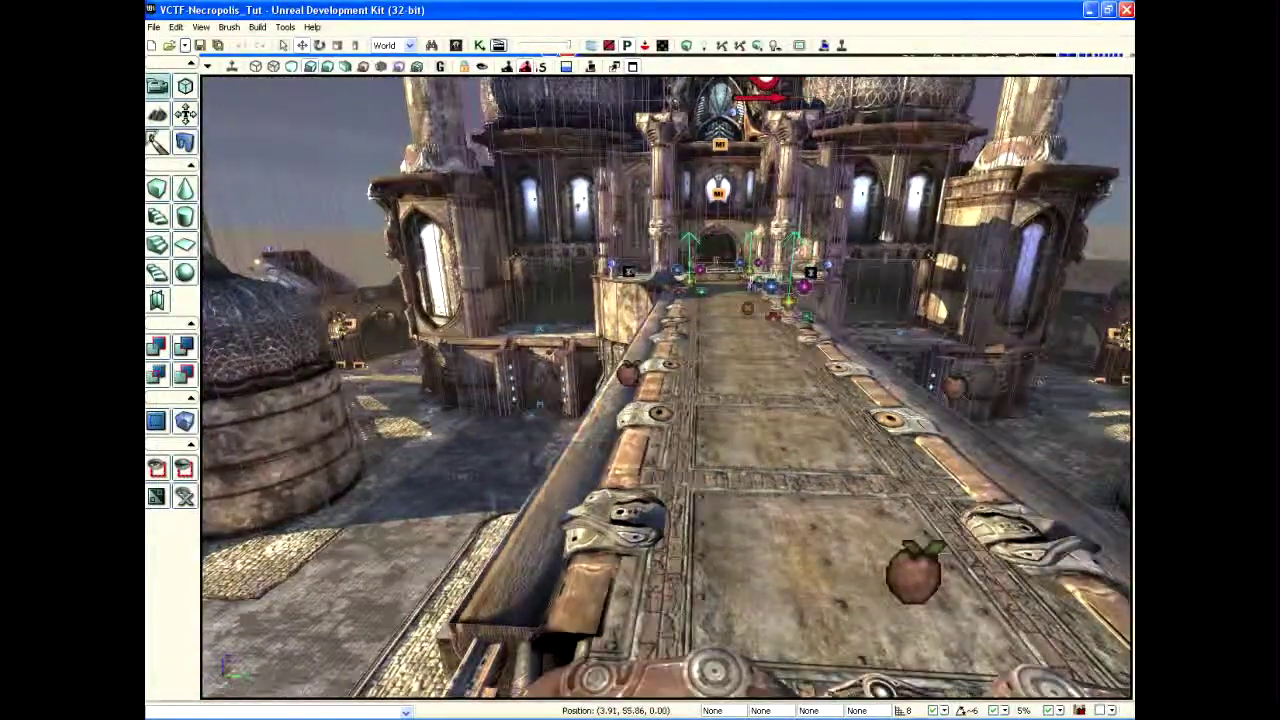